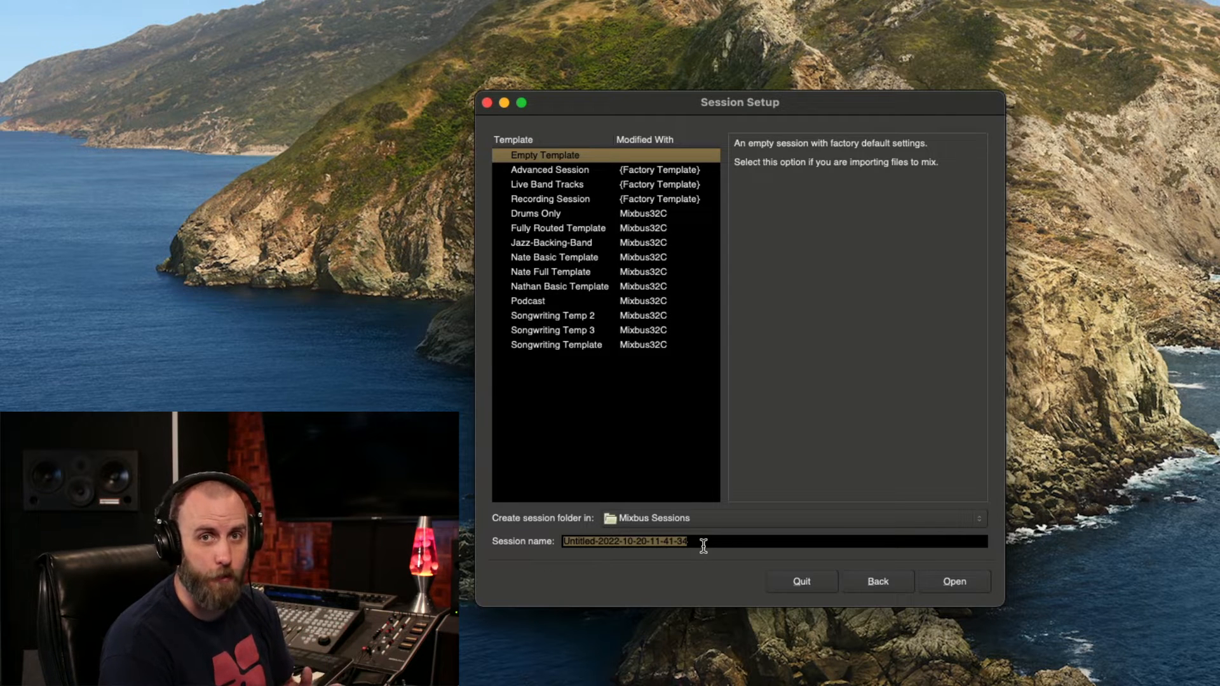
Create a new session named Songwriting Session from the Empty Template in the Mixbus Sessions folder
{"action": "type", "text": "Songwri"}
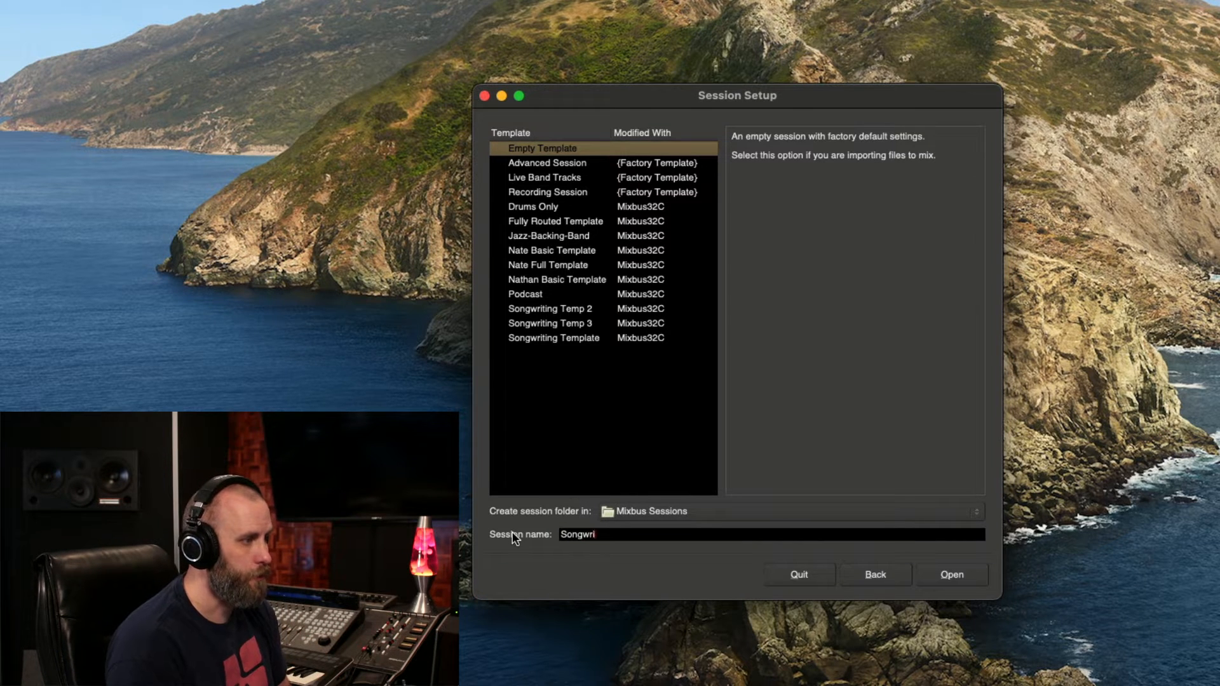
{"action": "type", "text": "ting S4e"}
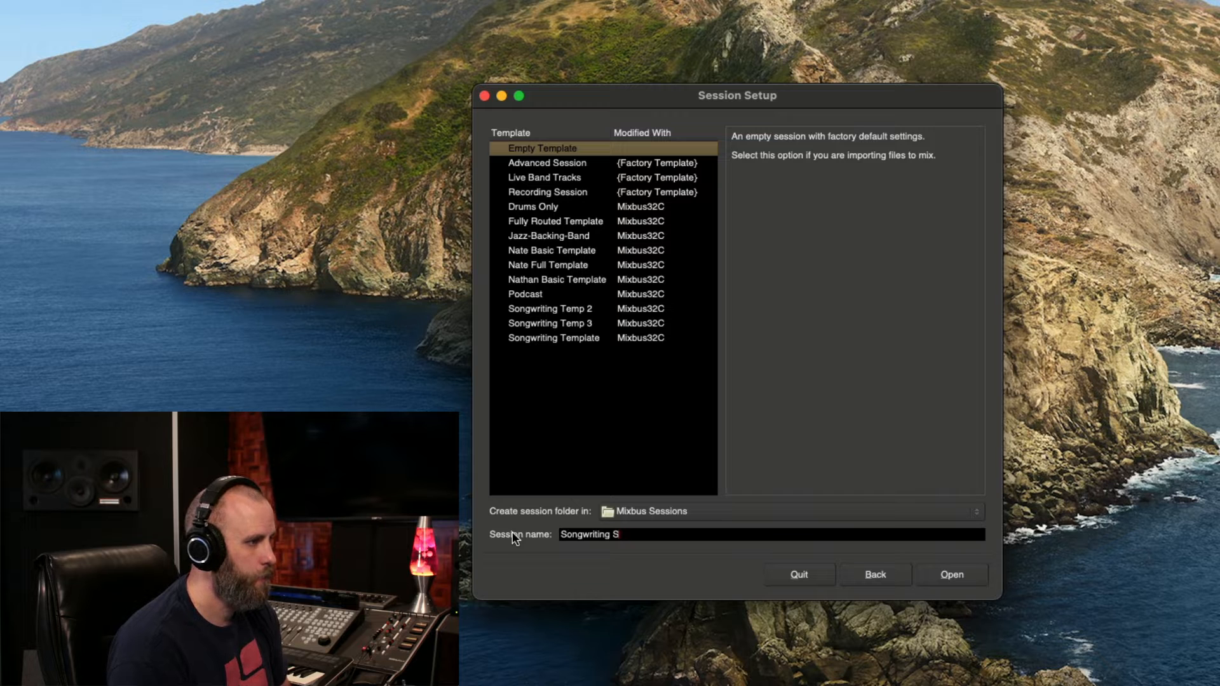
{"action": "type", "text": "sion"}
{"action": "left_click", "coordinate": [951, 574]}
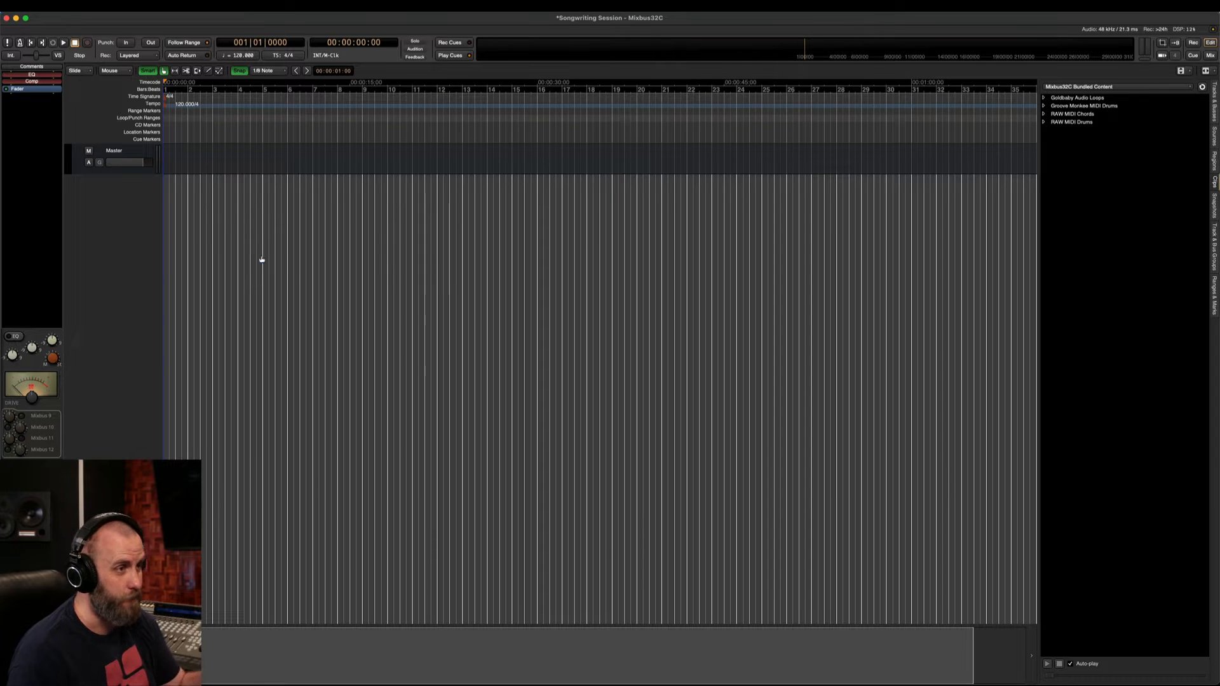
Look over the mixbus and master strips in the mixer, and return to the editor
{"action": "key", "text": "alt+m"}
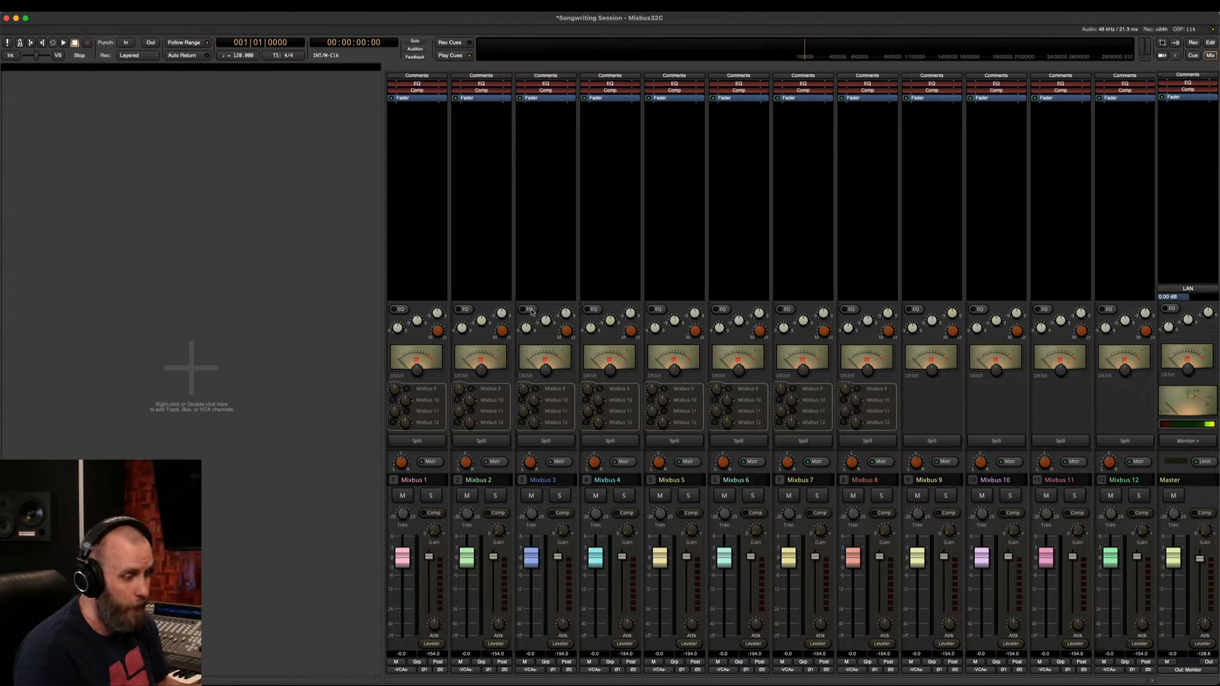
{"action": "key", "text": "alt+e"}
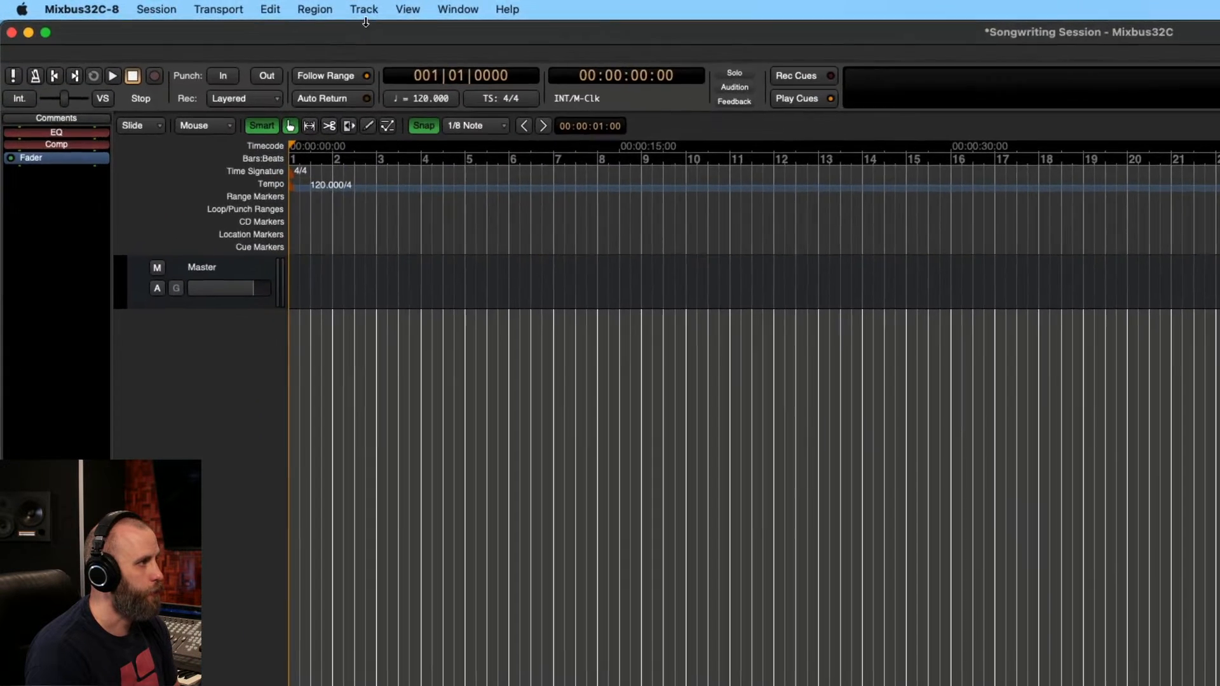
Add one mono audio track named Vocal, keeping the track creation dialog open
{"action": "left_click", "coordinate": [205, 6]}
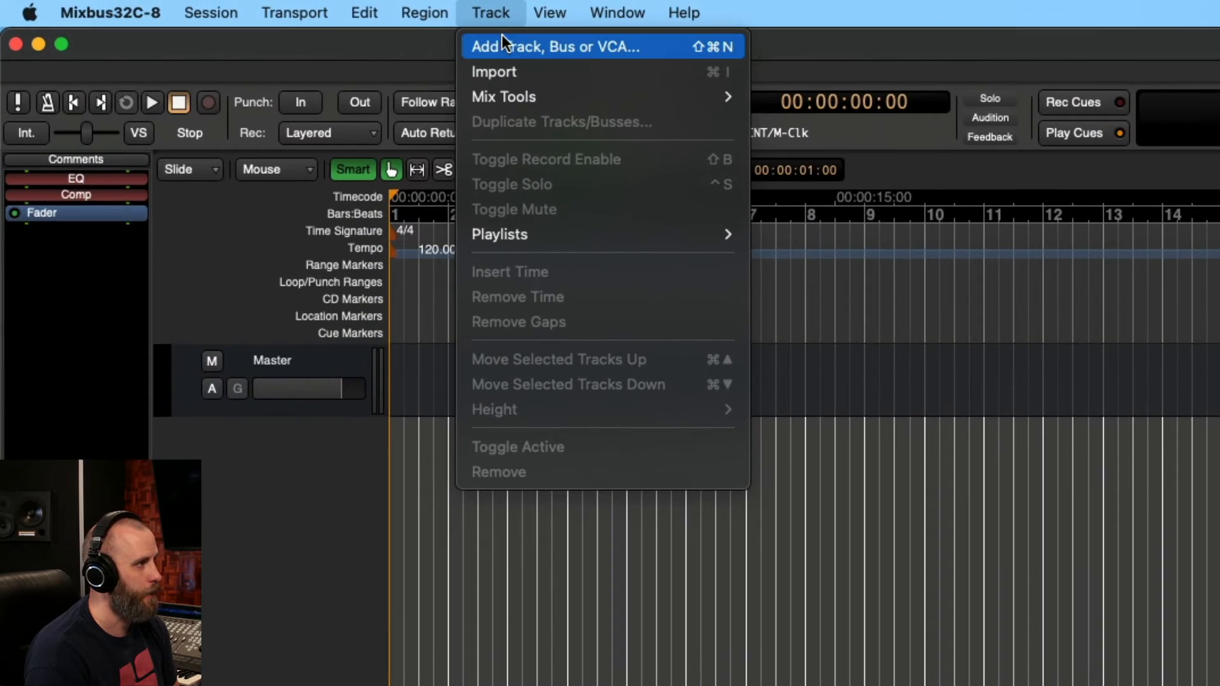
{"action": "left_click", "coordinate": [509, 47]}
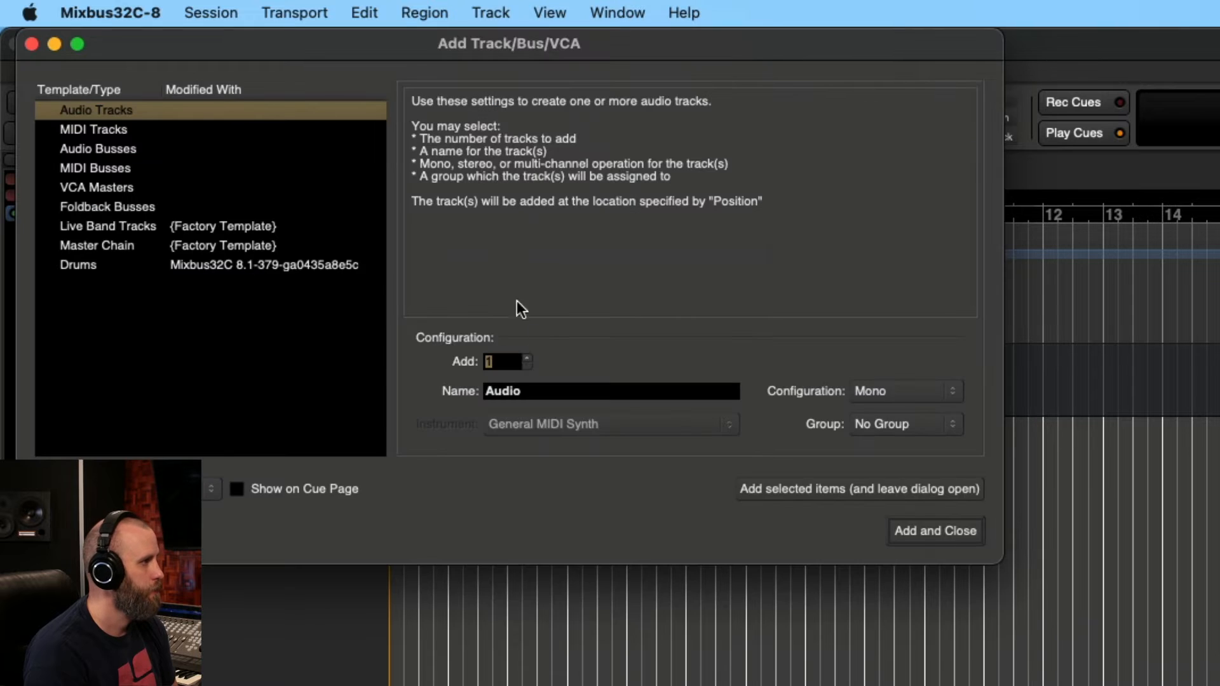
{"action": "double_click", "coordinate": [537, 389]}
{"action": "type", "text": "Vo"}
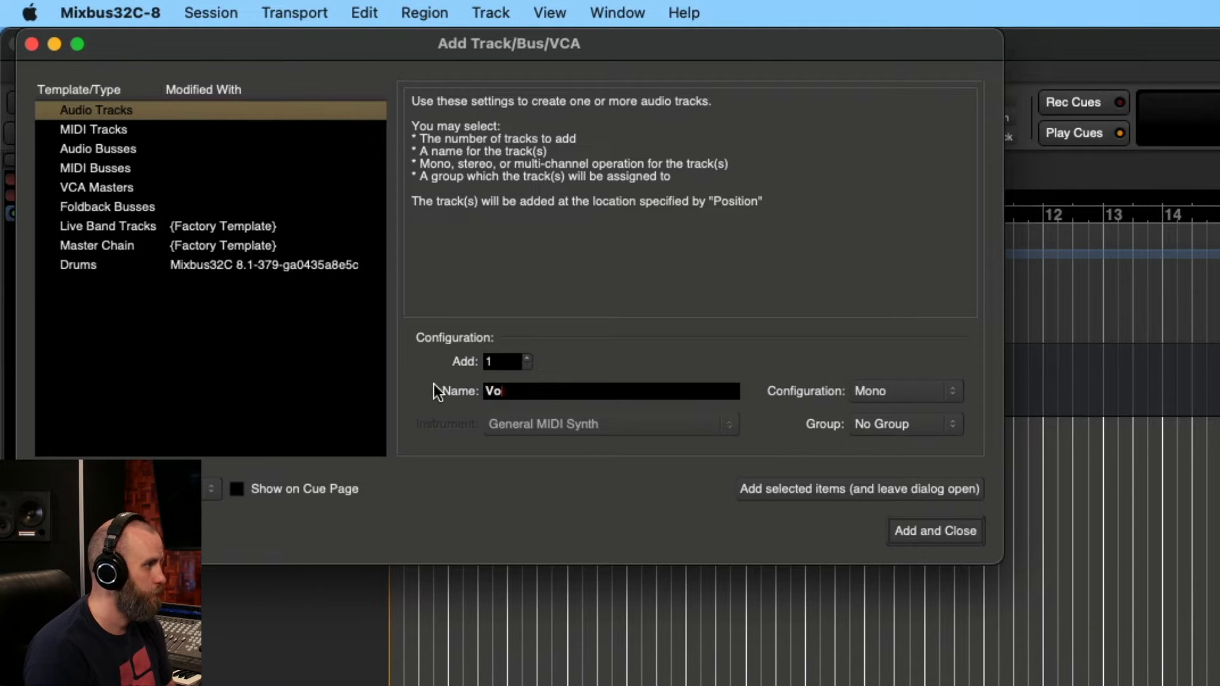
{"action": "type", "text": "cal"}
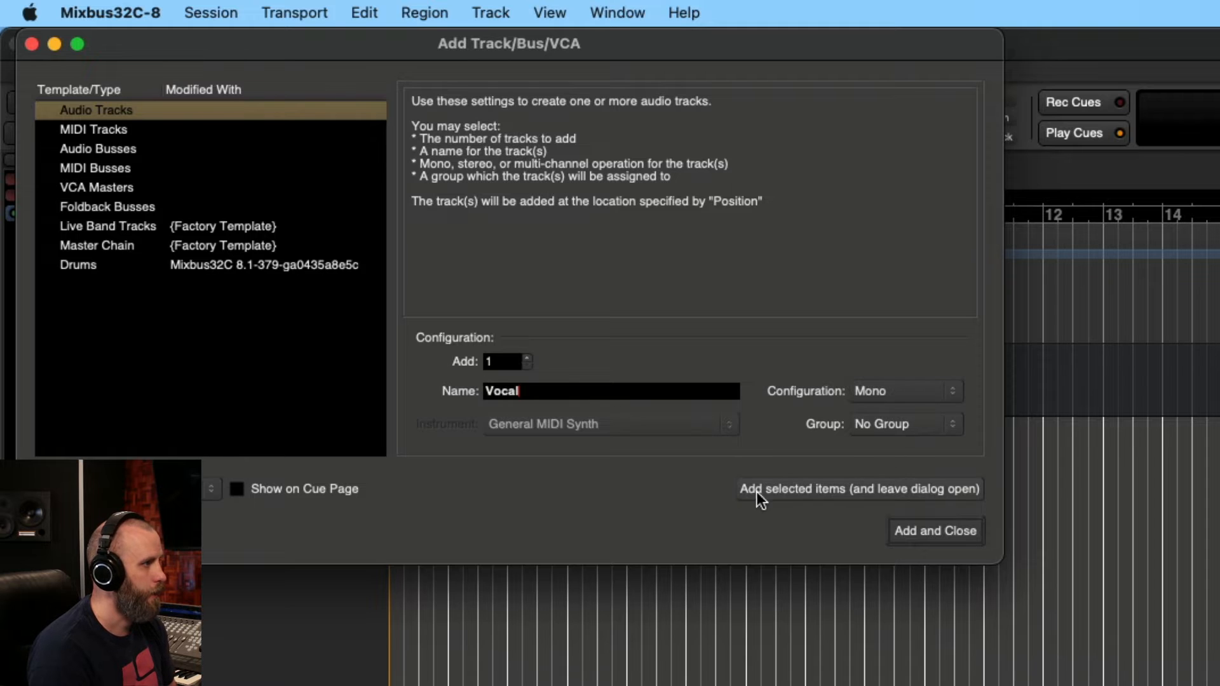
{"action": "left_click", "coordinate": [795, 488]}
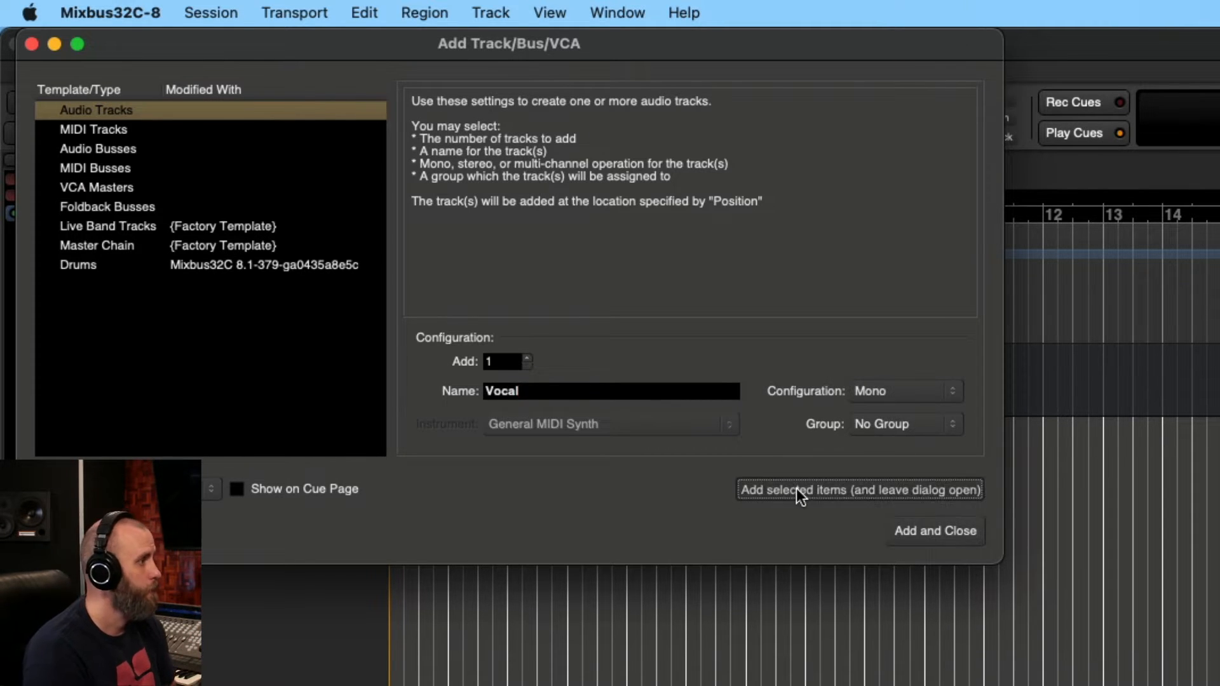
Move the Add Track/Bus/VCA dialog clear of the track list and add a mono audio track named AG
{"action": "left_click_drag", "start_coordinate": [568, 54], "coordinate": [1084, 658]}
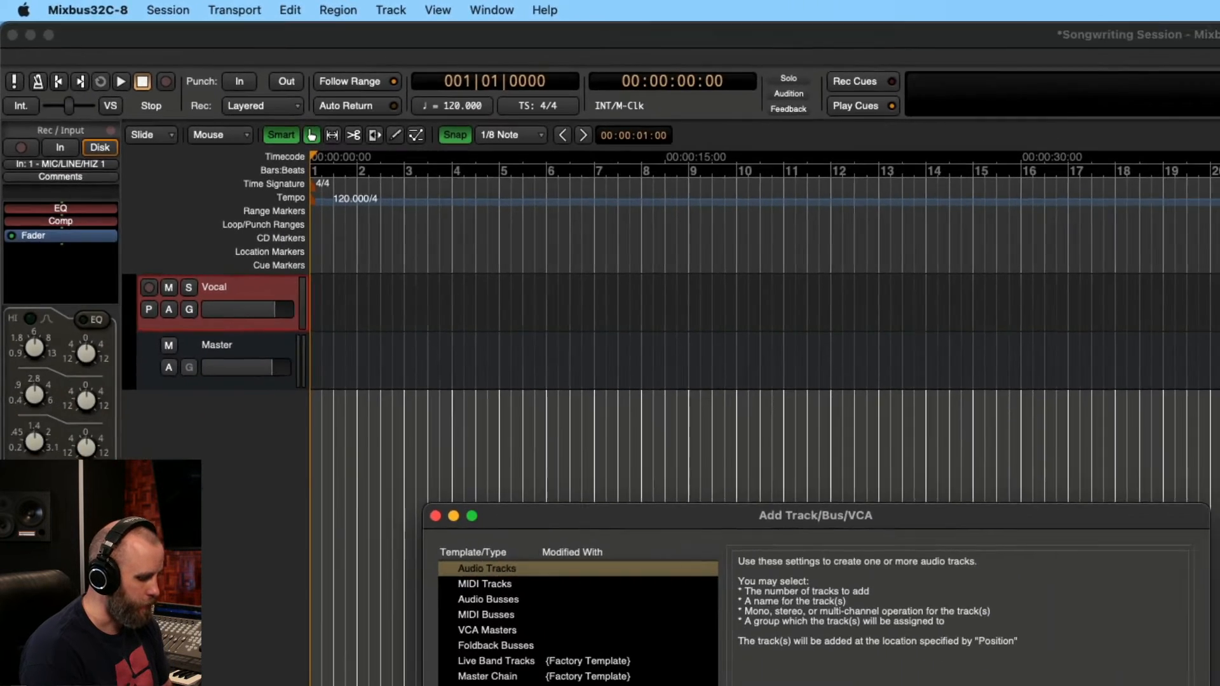
{"action": "type", "text": "AG"}
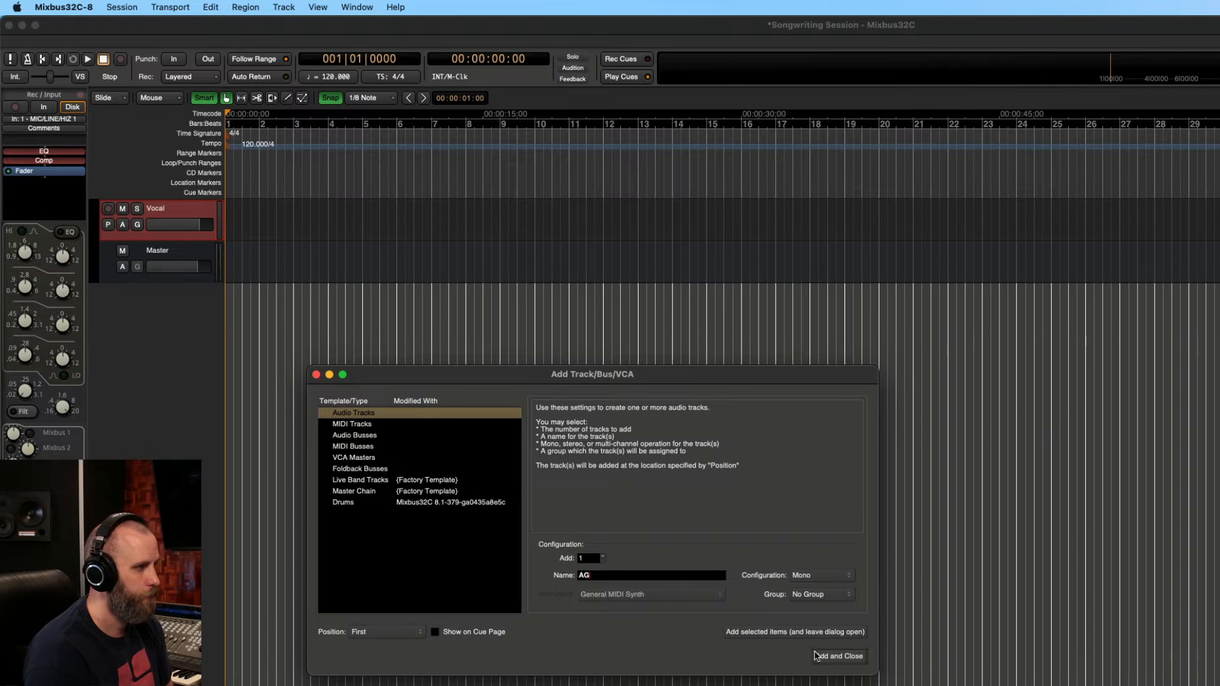
{"action": "left_click", "coordinate": [811, 632]}
Add two more mono audio tracks, one named EG and one named Bass
{"action": "key", "text": "BackSpace"}
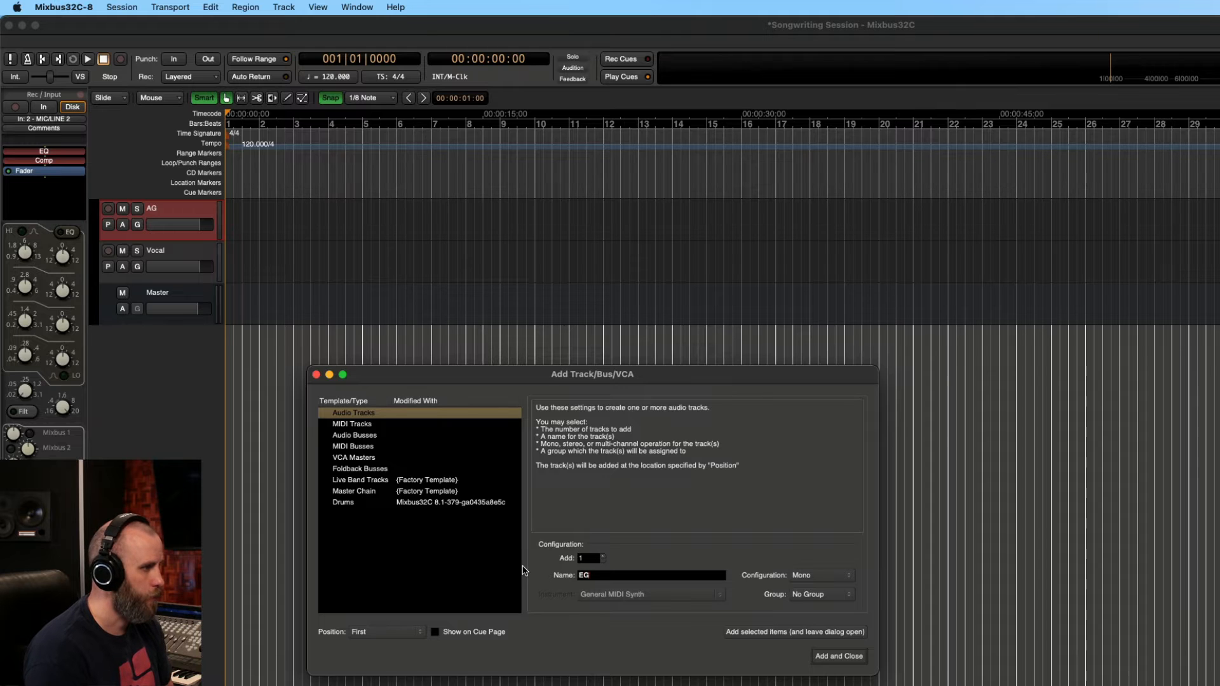
{"action": "left_click", "coordinate": [795, 633]}
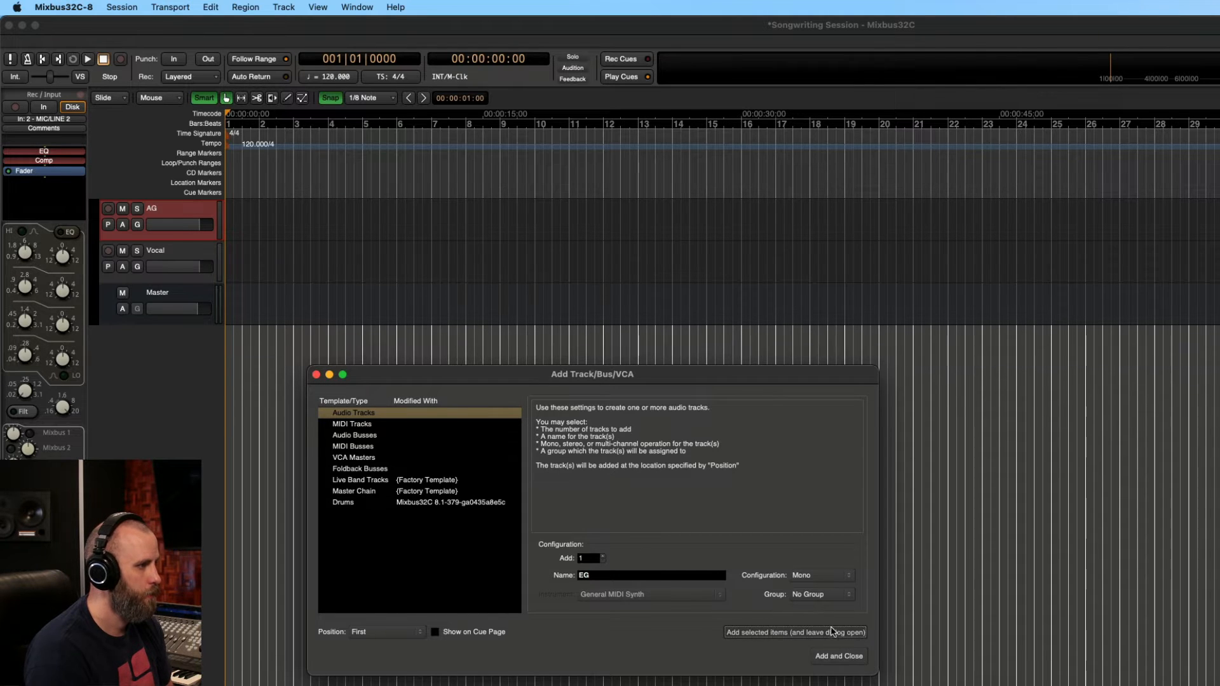
{"action": "left_click_drag", "start_coordinate": [617, 576], "coordinate": [552, 576]}
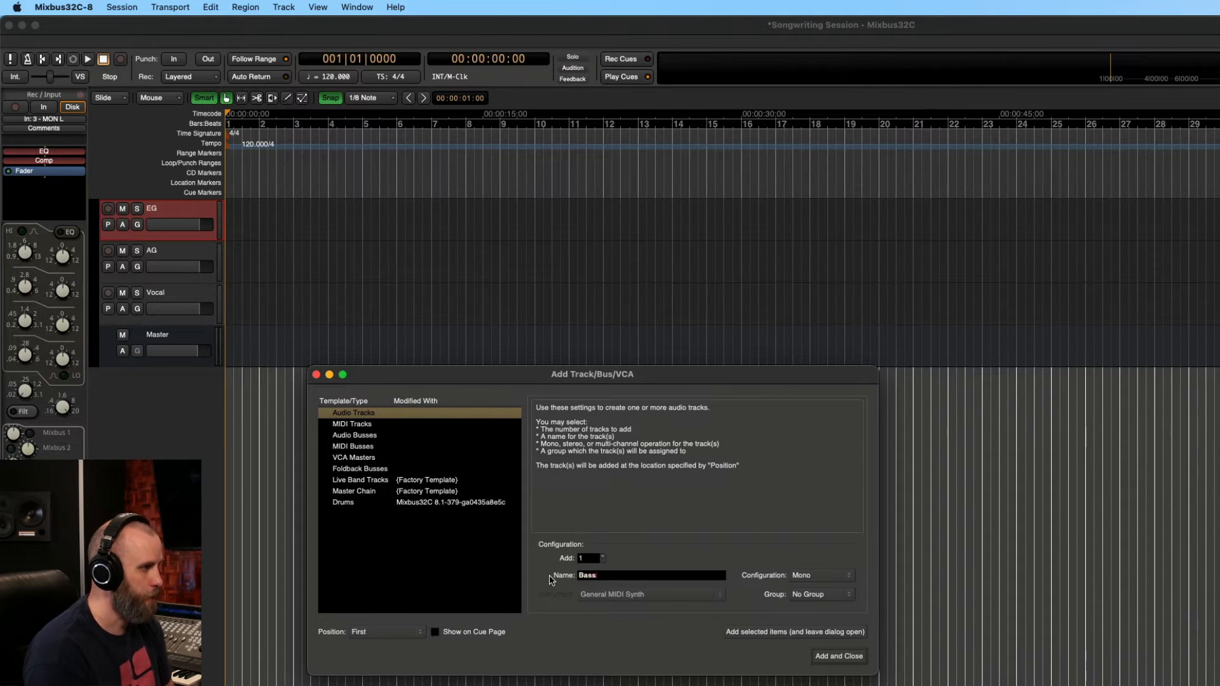
{"action": "left_click", "coordinate": [816, 634]}
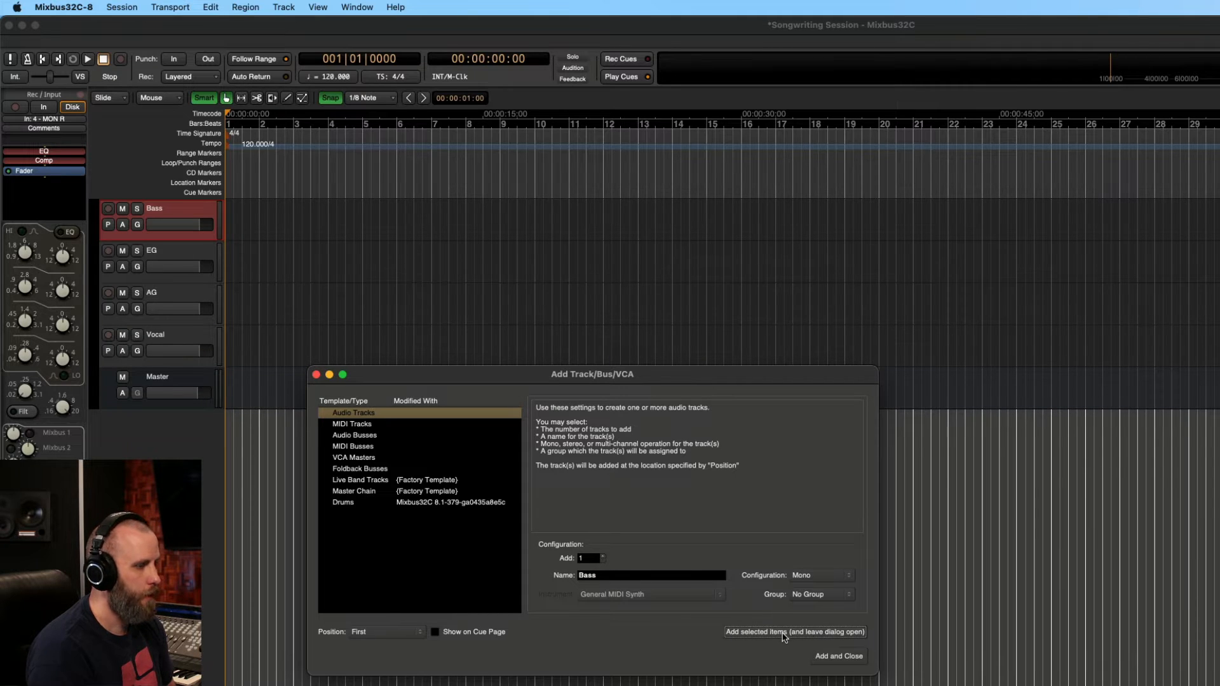
Add a stereo audio track named Piano
{"action": "left_click", "coordinate": [800, 575]}
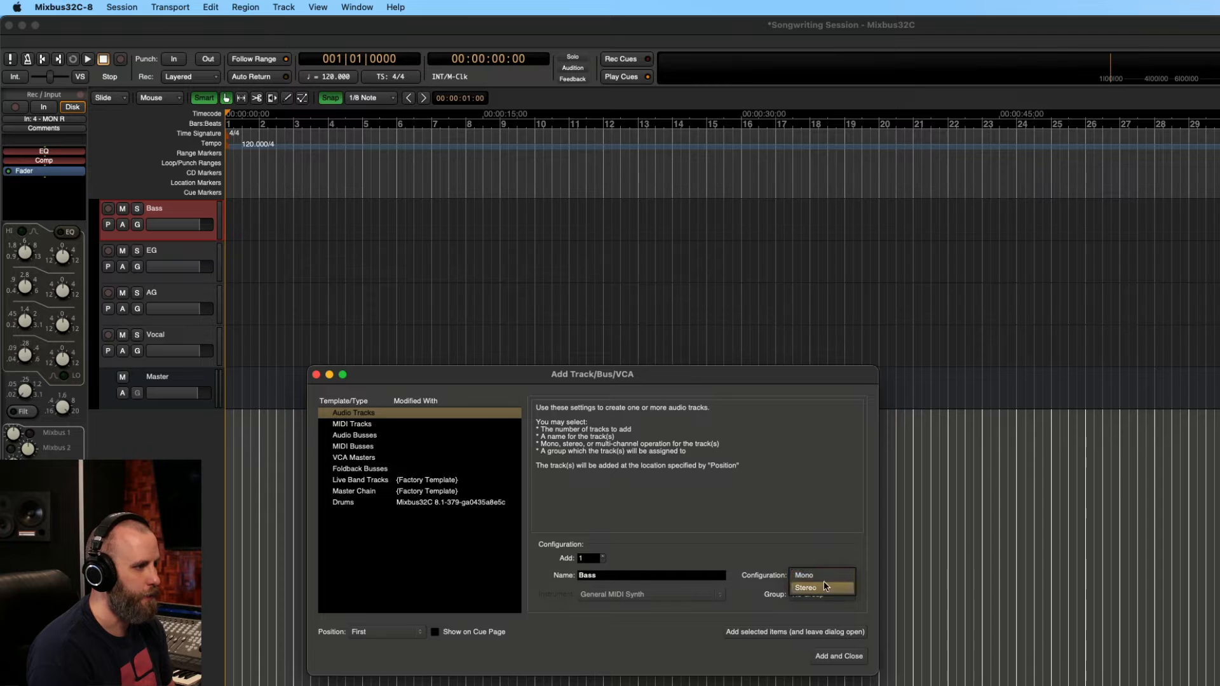
{"action": "left_click", "coordinate": [820, 586]}
{"action": "left_click_drag", "start_coordinate": [612, 575], "coordinate": [545, 567]}
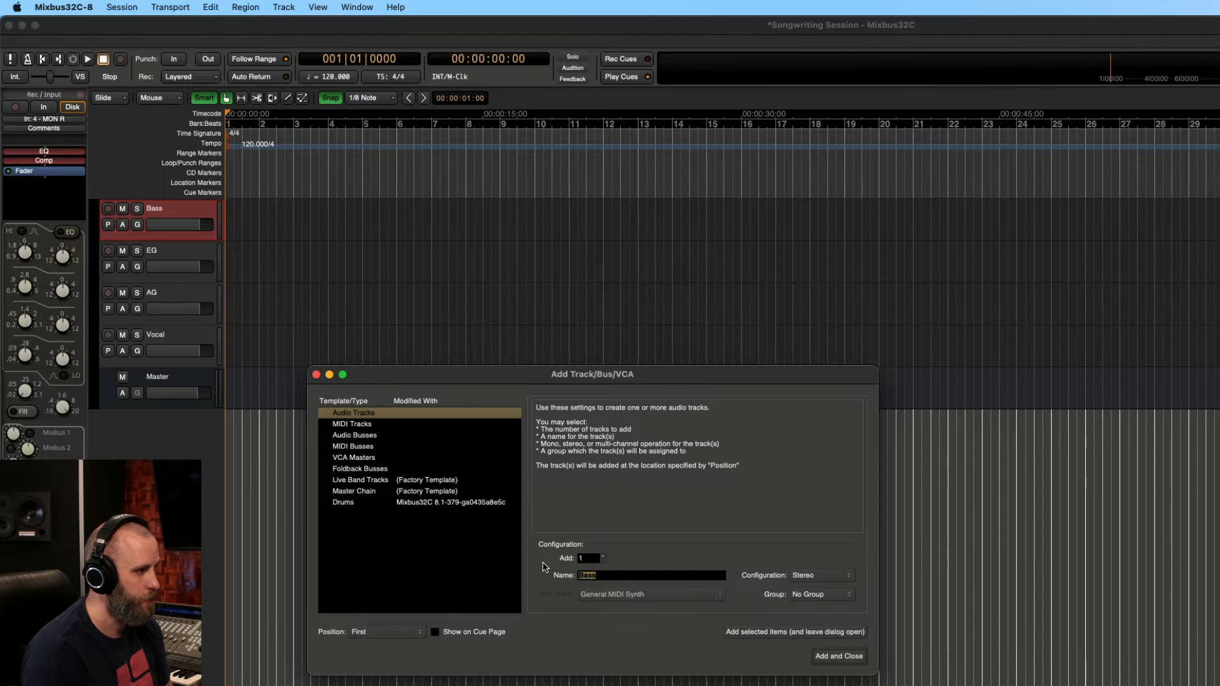
Add a MIDI track that uses the Red Zeppelin Drumkit Multi instrument
{"action": "left_click", "coordinate": [423, 419]}
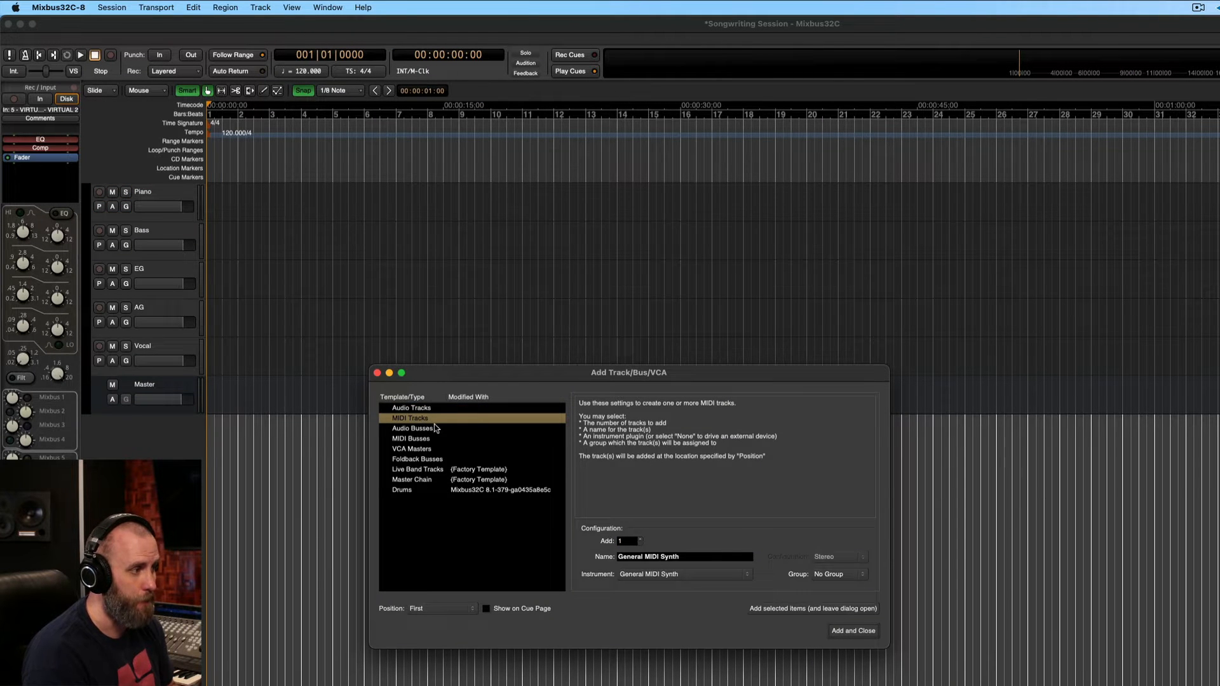
{"action": "left_click", "coordinate": [690, 574]}
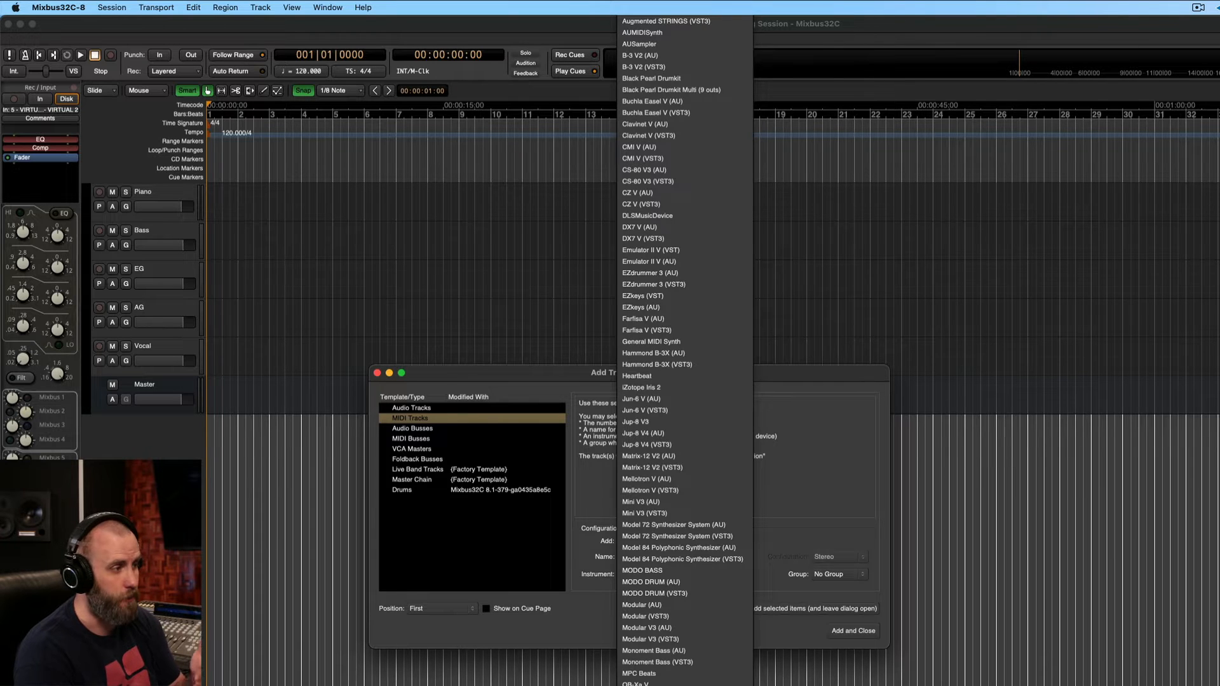
{"action": "scroll", "coordinate": [708, 681], "scroll_direction": "down", "scroll_amount": 5}
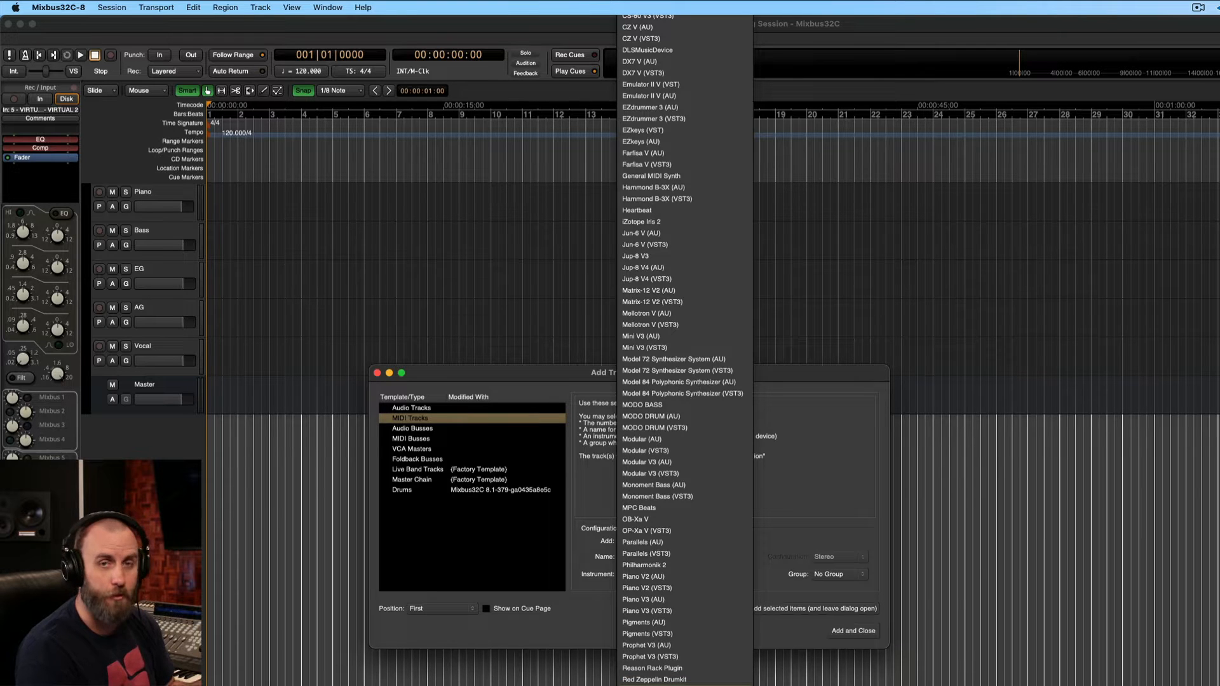
{"action": "left_click", "coordinate": [696, 685]}
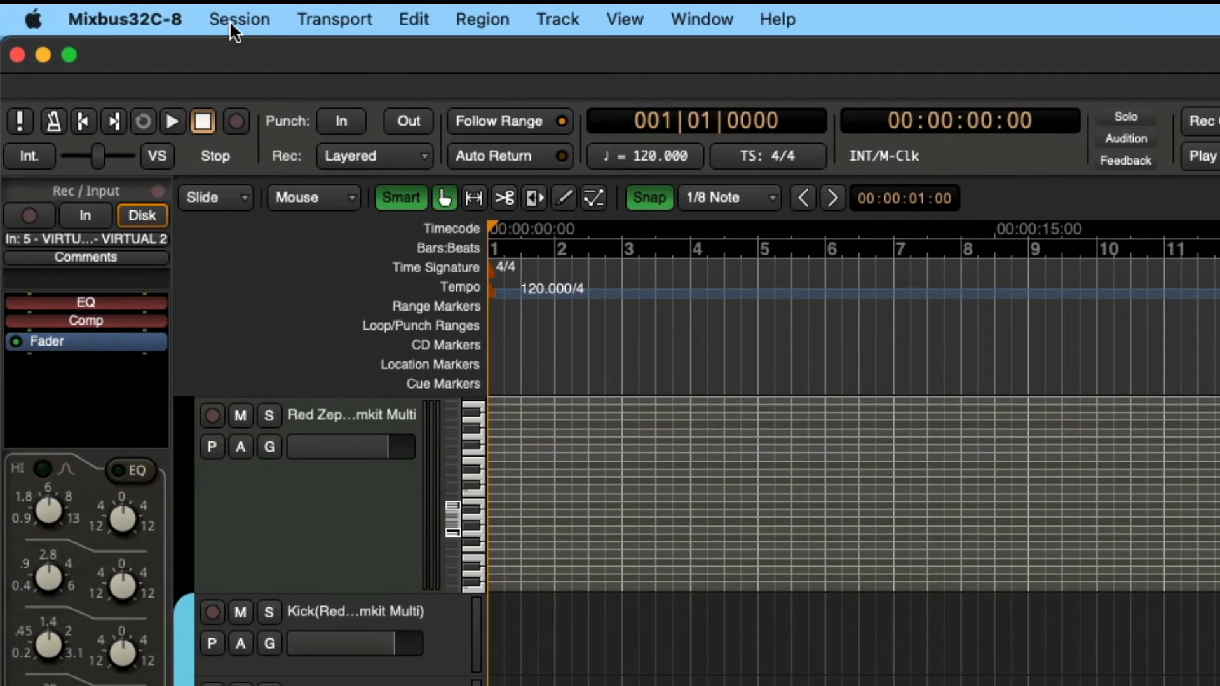
Open the Save Template option for the session
{"action": "left_click", "coordinate": [230, 19]}
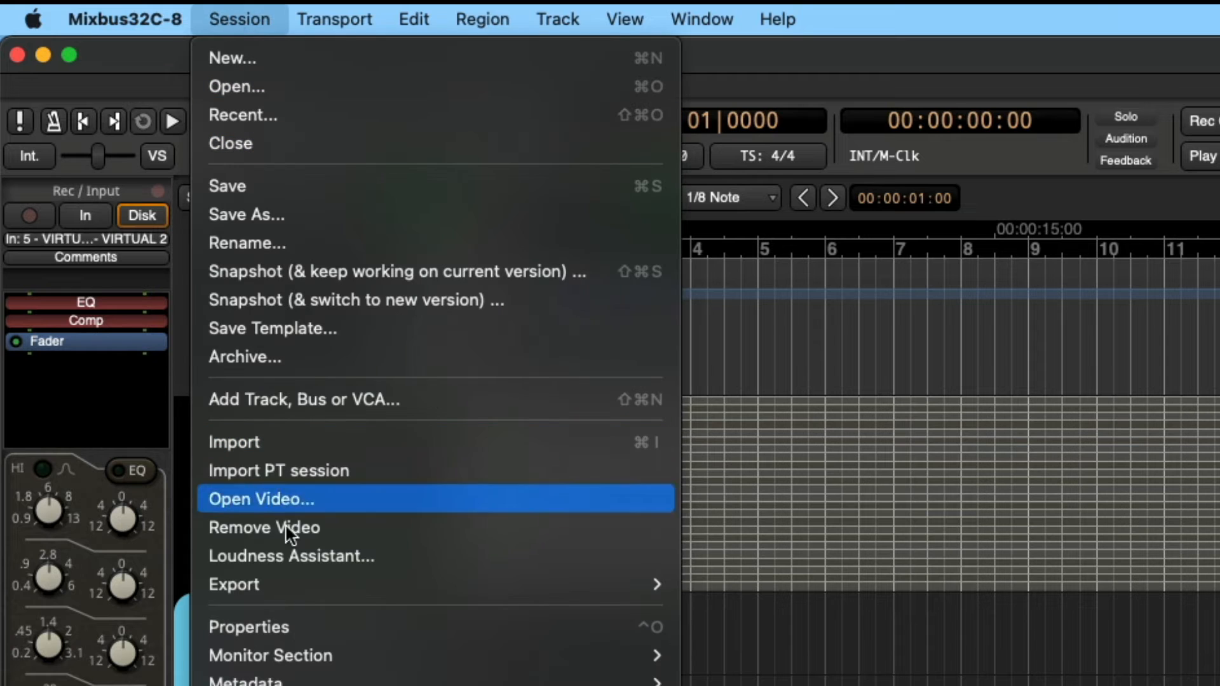
{"action": "left_click", "coordinate": [220, 332]}
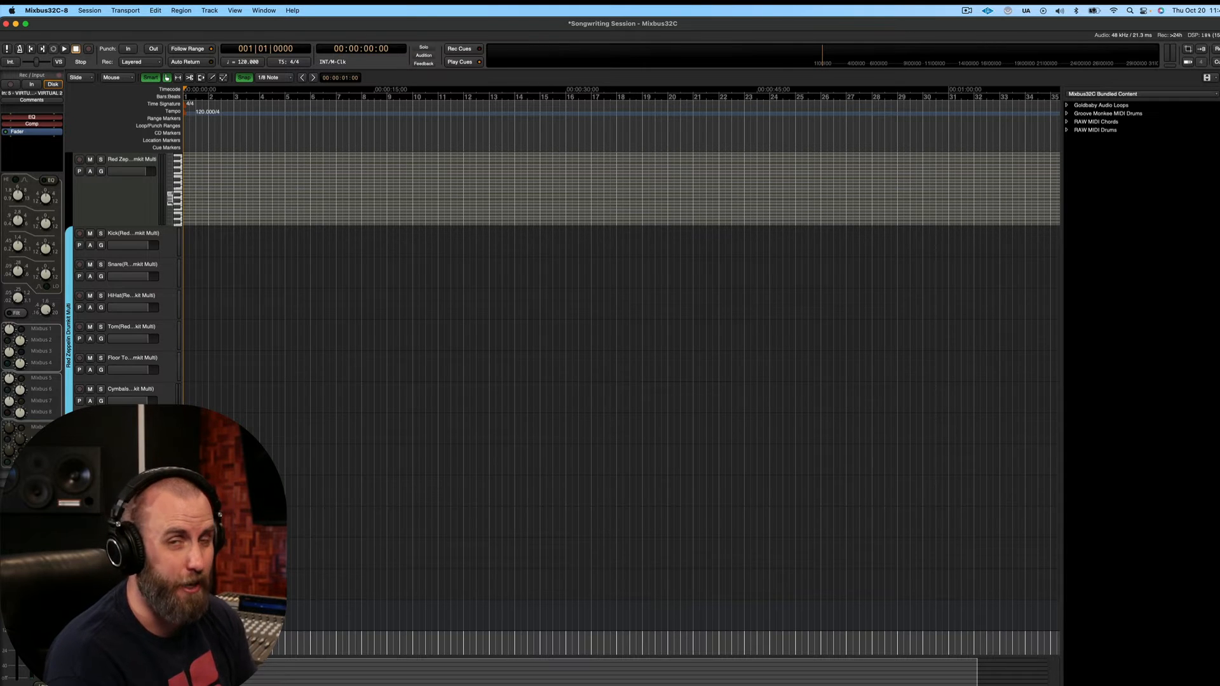
Set the recording input of both the Bass and EG tracks to in 2 - MIC/LINE 2
{"action": "left_click", "coordinate": [164, 491]}
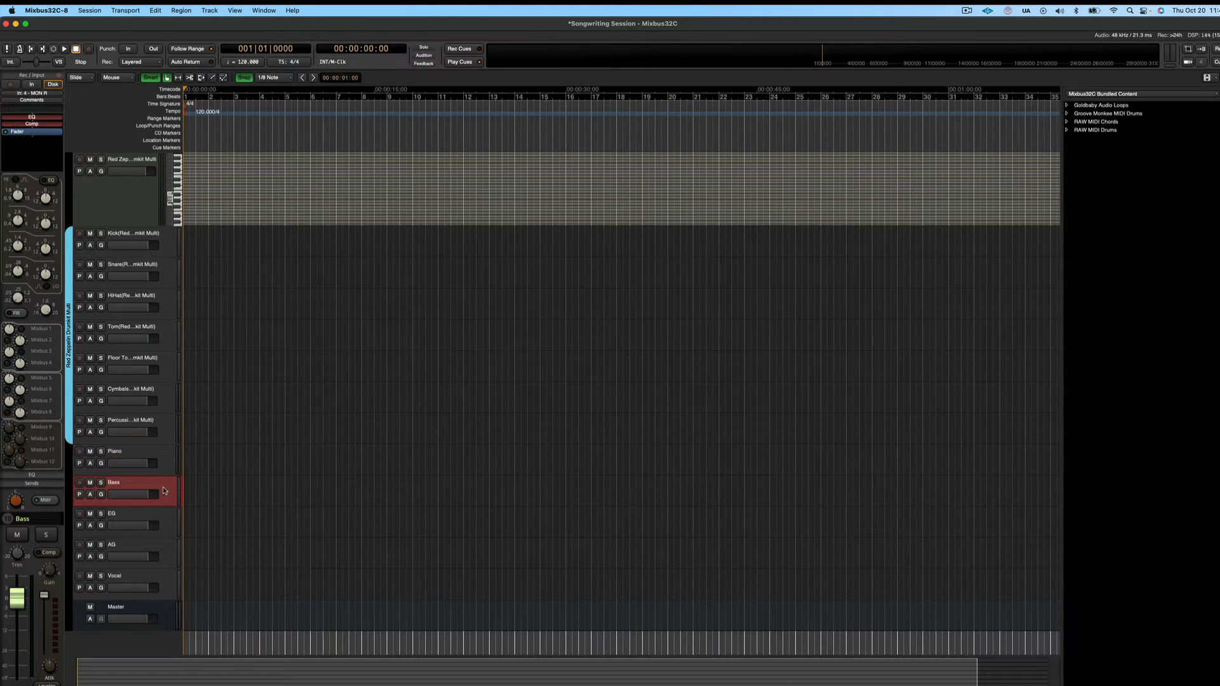
{"action": "left_click", "coordinate": [46, 97]}
{"action": "left_click", "coordinate": [52, 119]}
{"action": "left_click", "coordinate": [172, 524]}
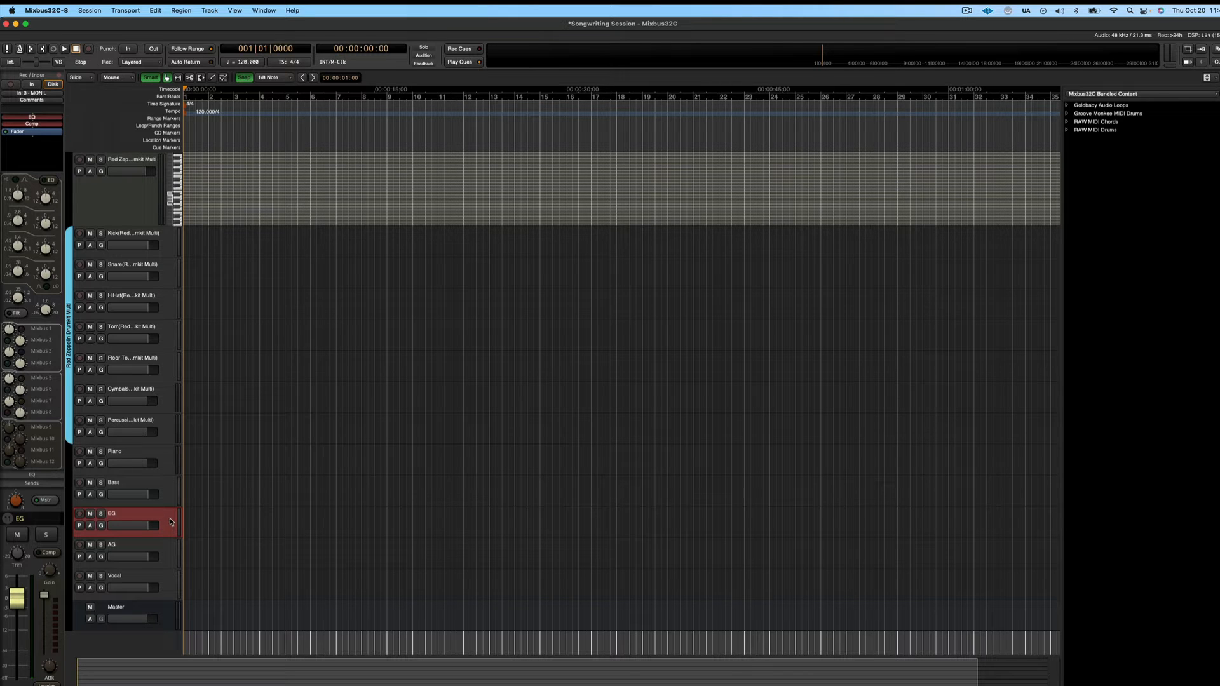
{"action": "left_click", "coordinate": [41, 95]}
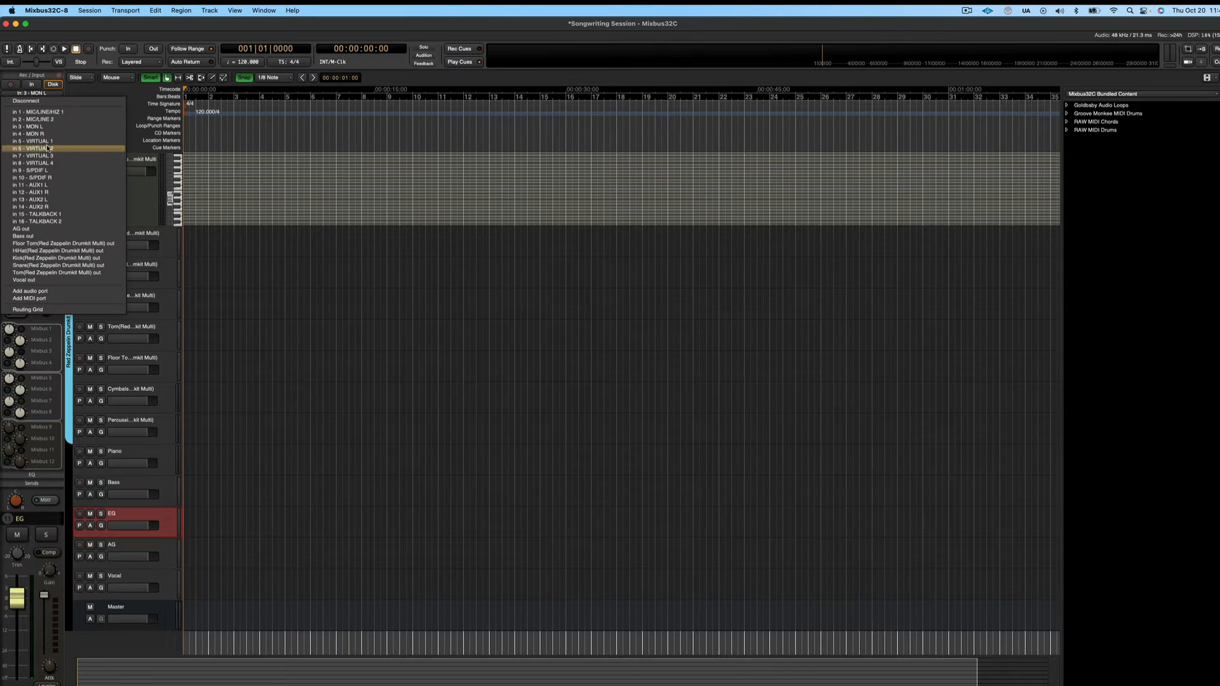
{"action": "left_click", "coordinate": [51, 122]}
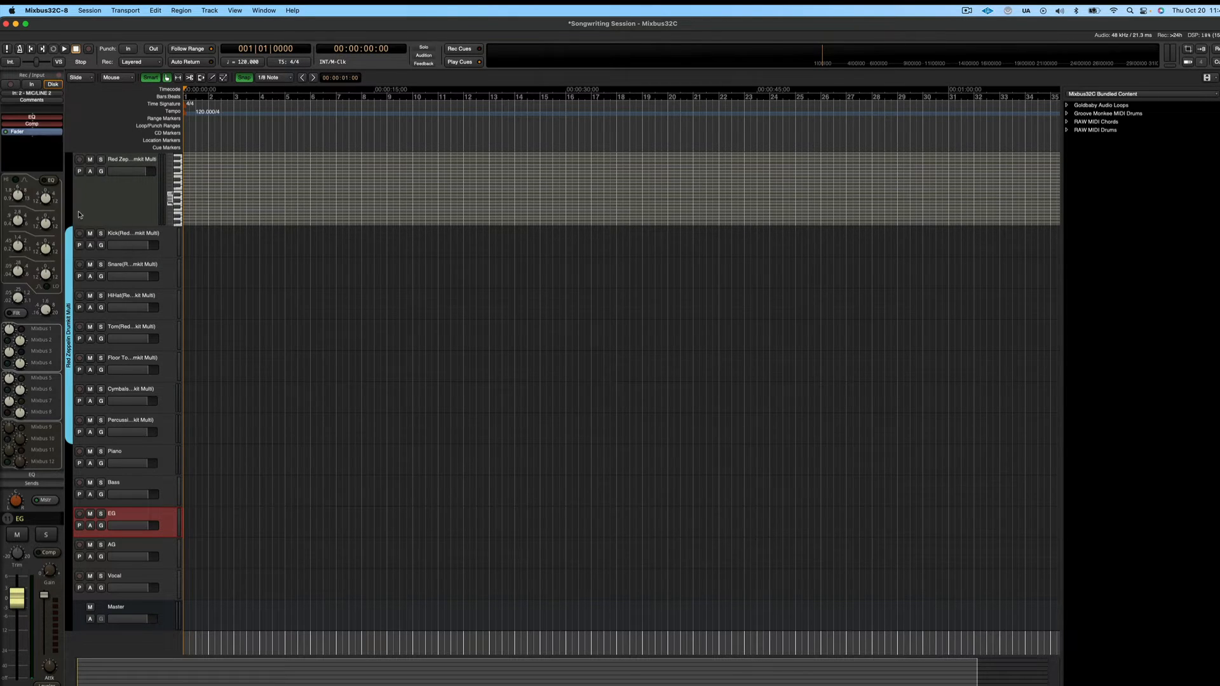
Set the AG track's recording input to in 1 - MIC/LINE/HIZ 1 and check the Vocal track's input choices
{"action": "left_click", "coordinate": [170, 555]}
{"action": "left_click", "coordinate": [51, 94]}
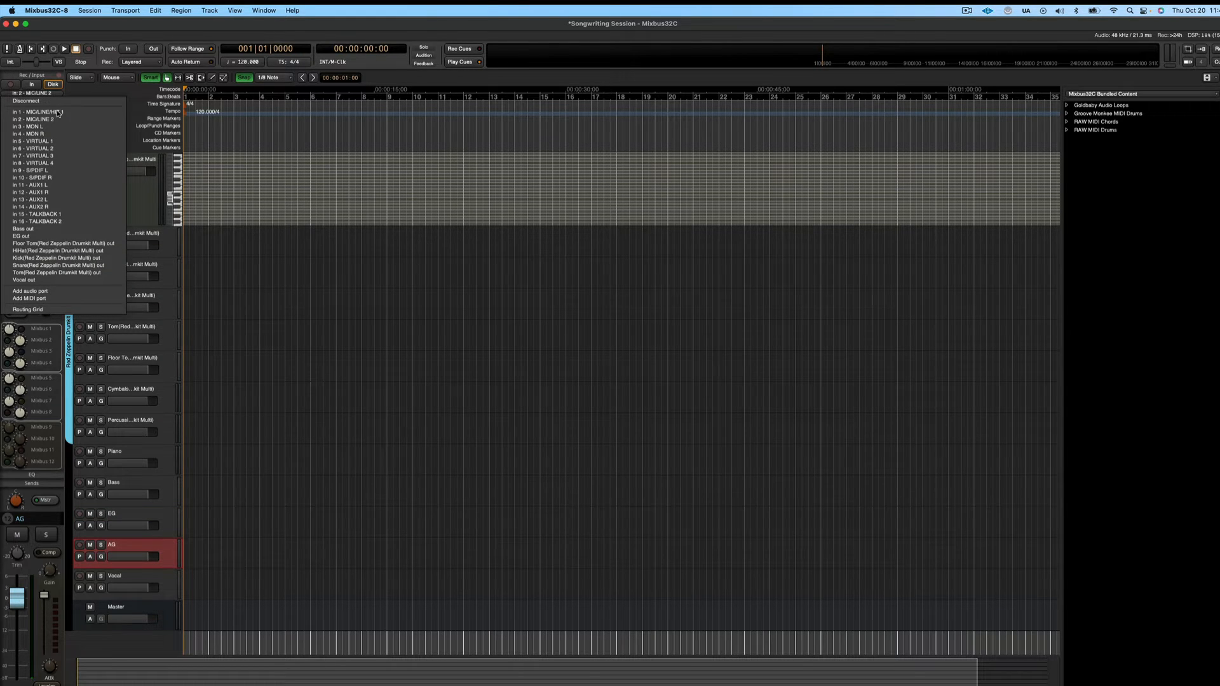
{"action": "left_click", "coordinate": [56, 111]}
{"action": "left_click", "coordinate": [166, 584]}
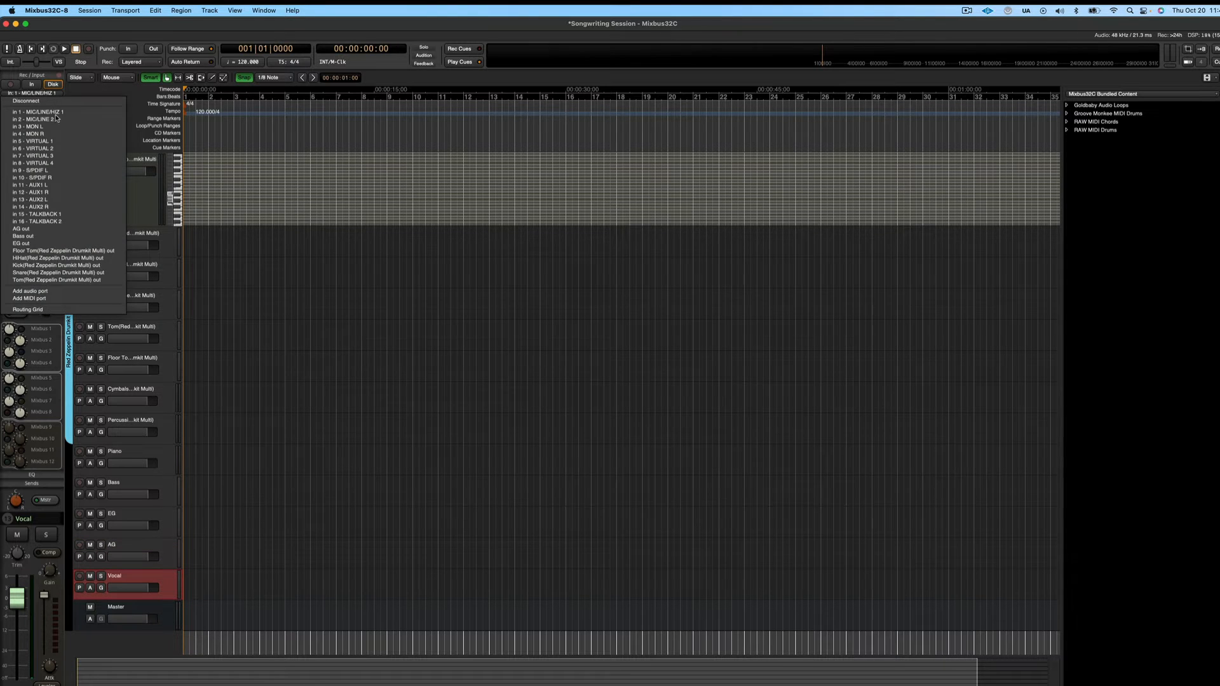
{"action": "left_click", "coordinate": [104, 23]}
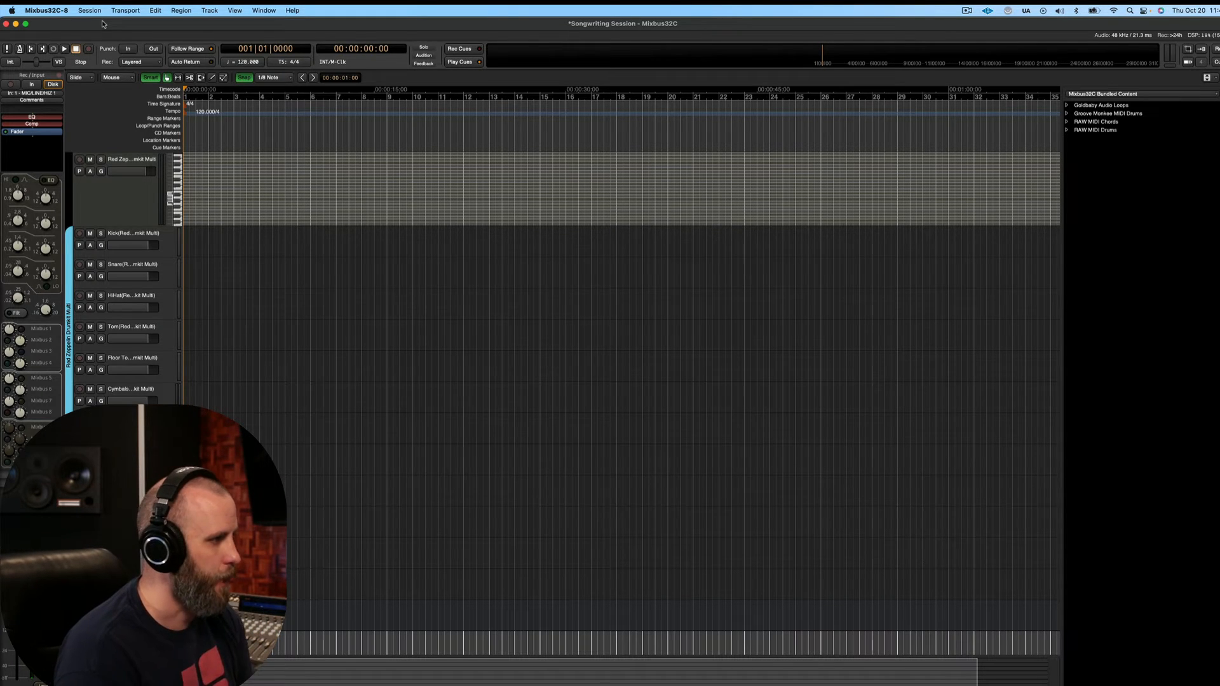
Switch to the mixer and rename Mixbus 1 as Drum Bus
{"action": "key", "text": "alt+m"}
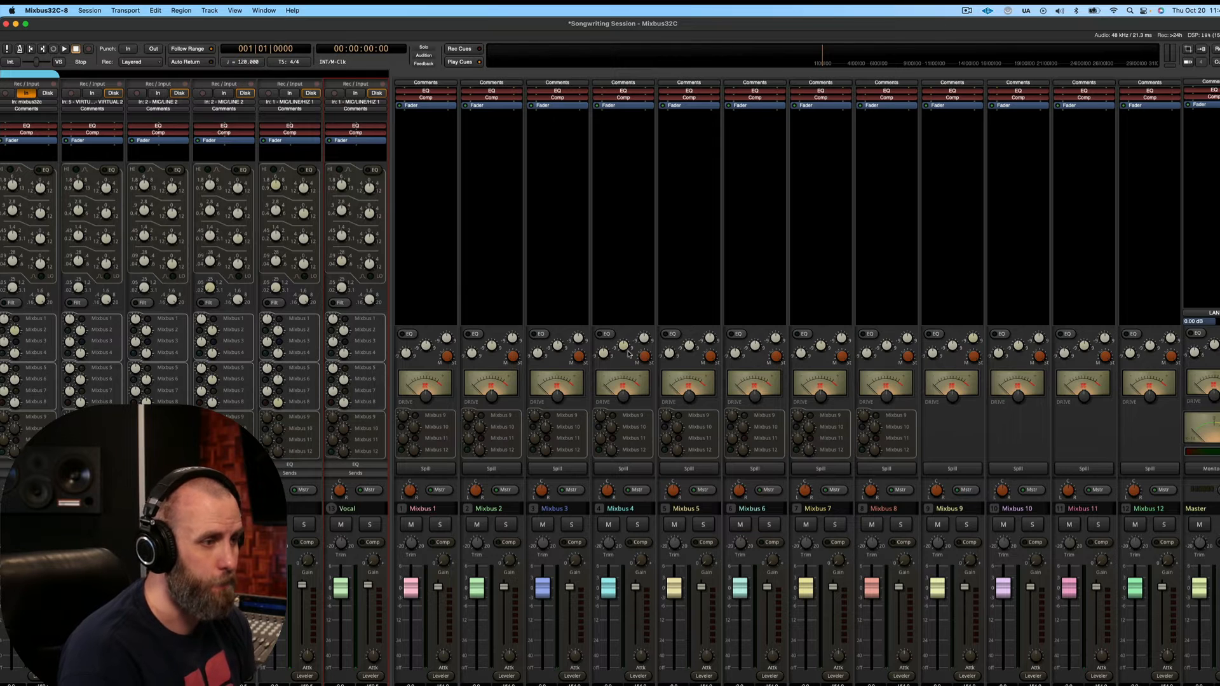
{"action": "left_click", "coordinate": [956, 451]}
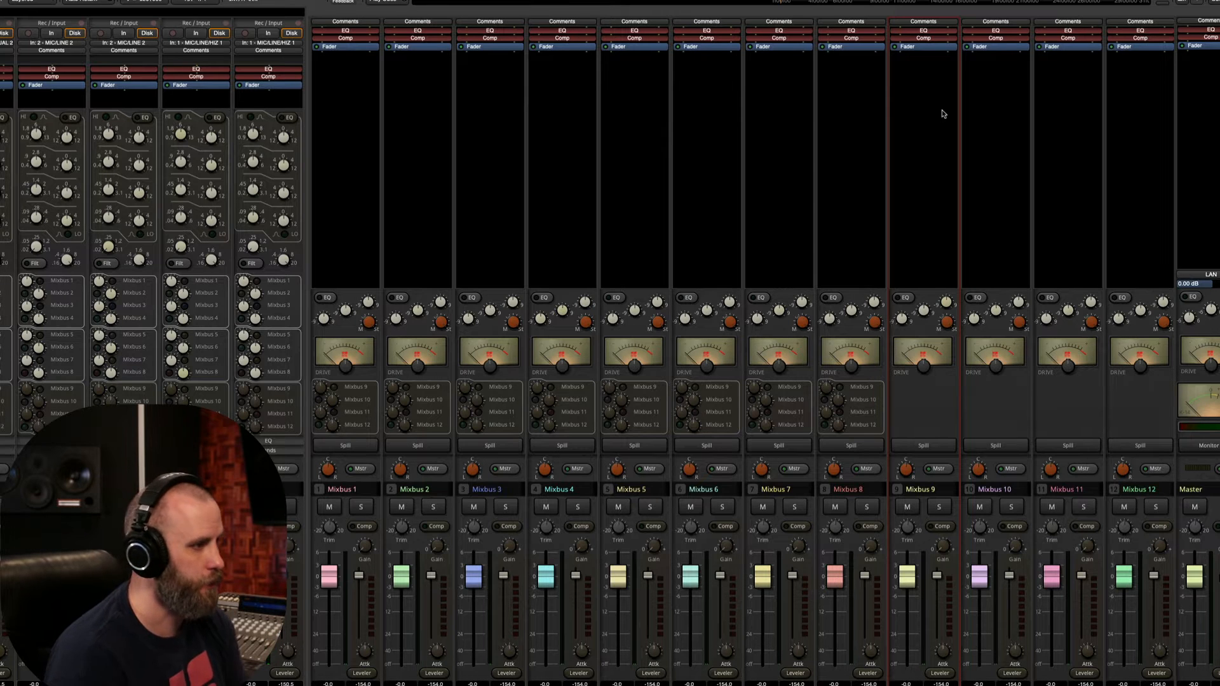
{"action": "double_click", "coordinate": [348, 489]}
{"action": "type", "text": "Drum Bus"}
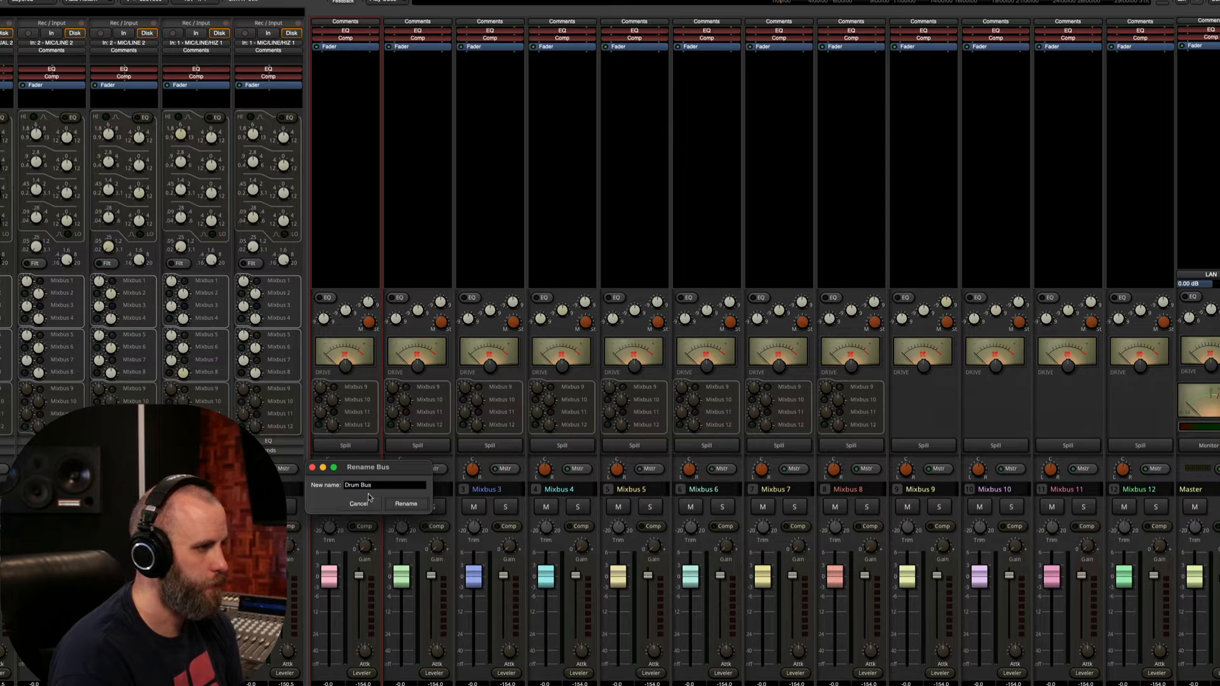
{"action": "key", "text": "Return"}
Rename Mixbus 2 as Bass Bus and Mixbus 3 as Guitar
{"action": "double_click", "coordinate": [417, 490]}
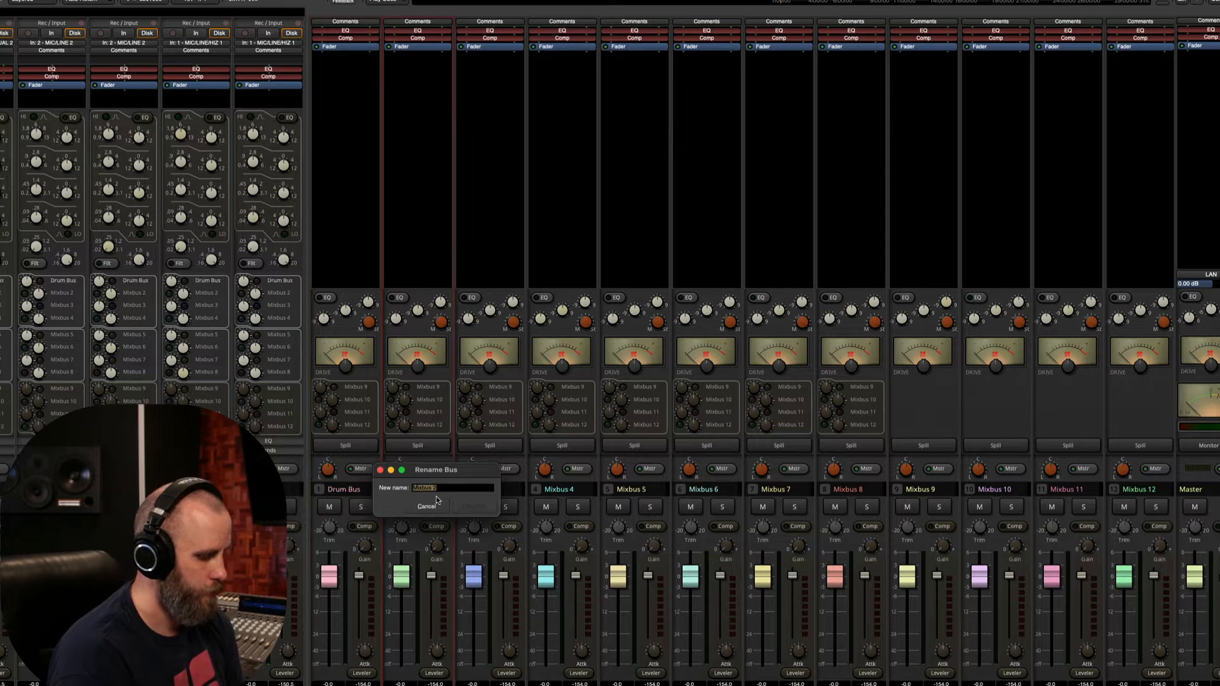
{"action": "type", "text": "Bass Bus"}
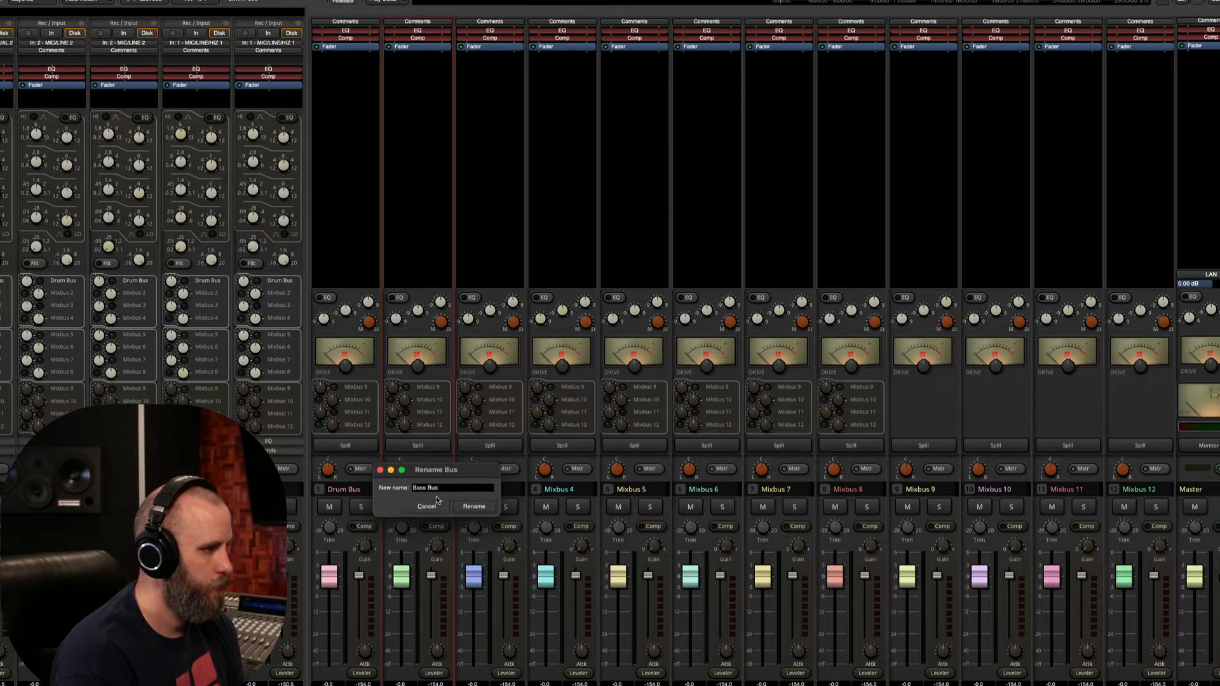
{"action": "key", "text": "Return"}
{"action": "double_click", "coordinate": [509, 490]}
{"action": "type", "text": "Gu"}
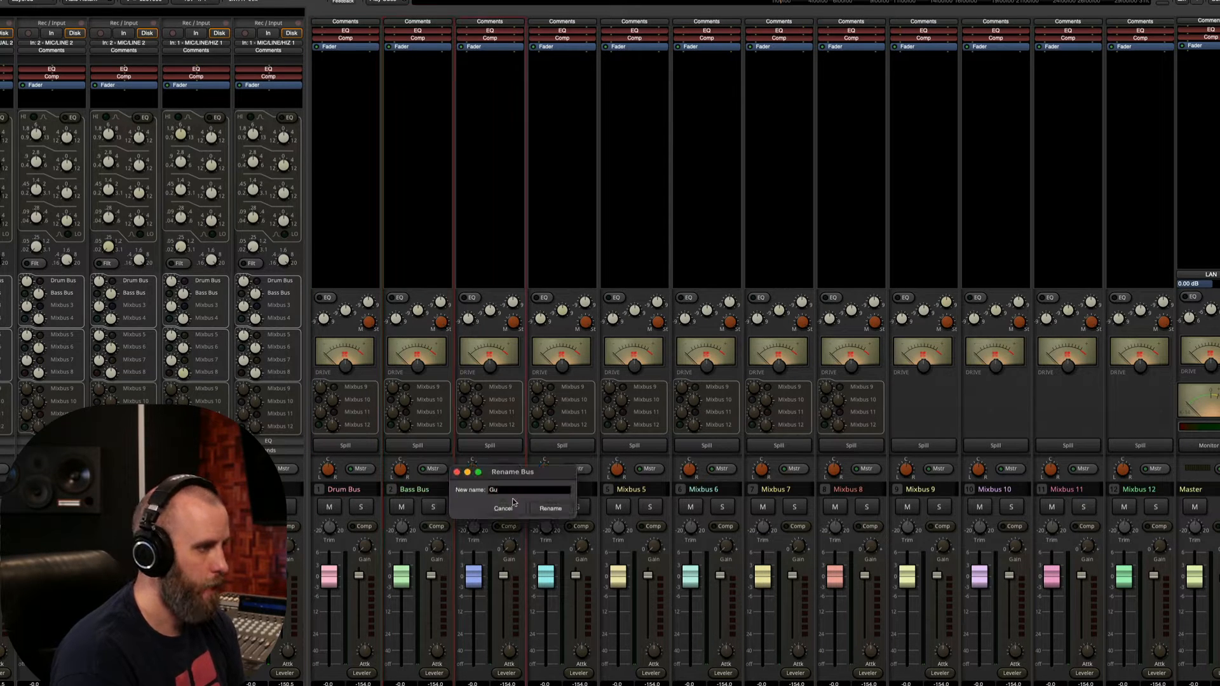
{"action": "type", "text": "itar"}
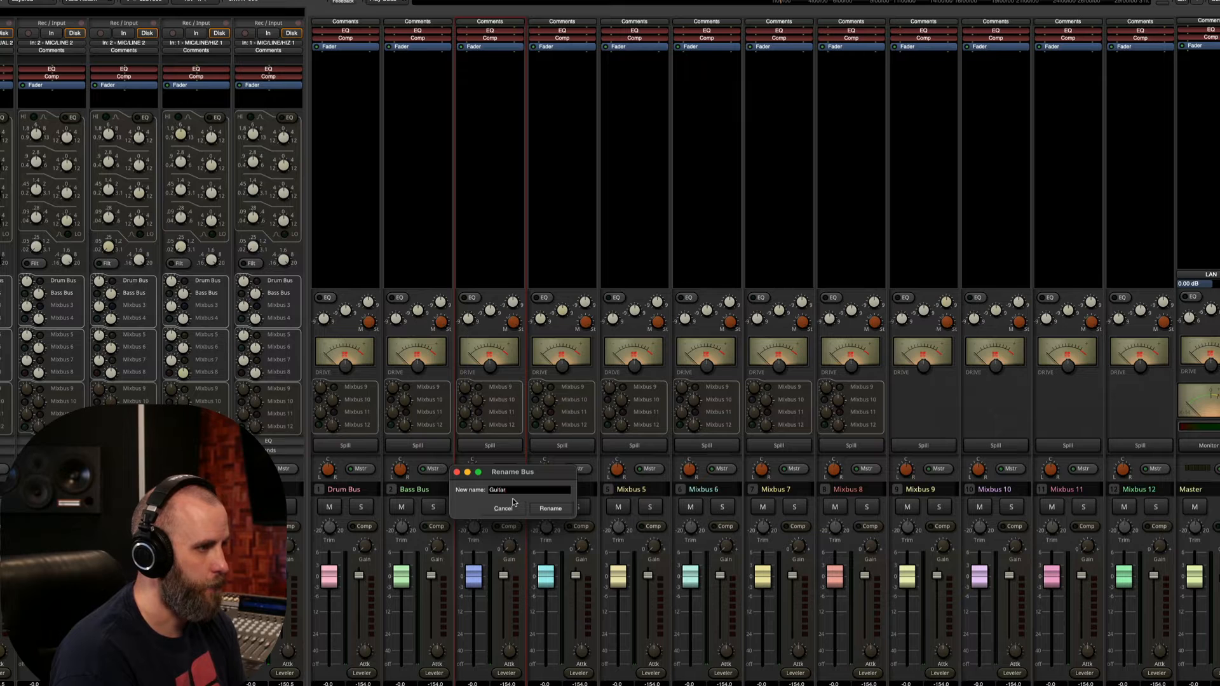
{"action": "left_click", "coordinate": [550, 508]}
Rename Mixbus 4 as Keys Bus and Mixbus 5 as Strings Bus
{"action": "left_click", "coordinate": [560, 491]}
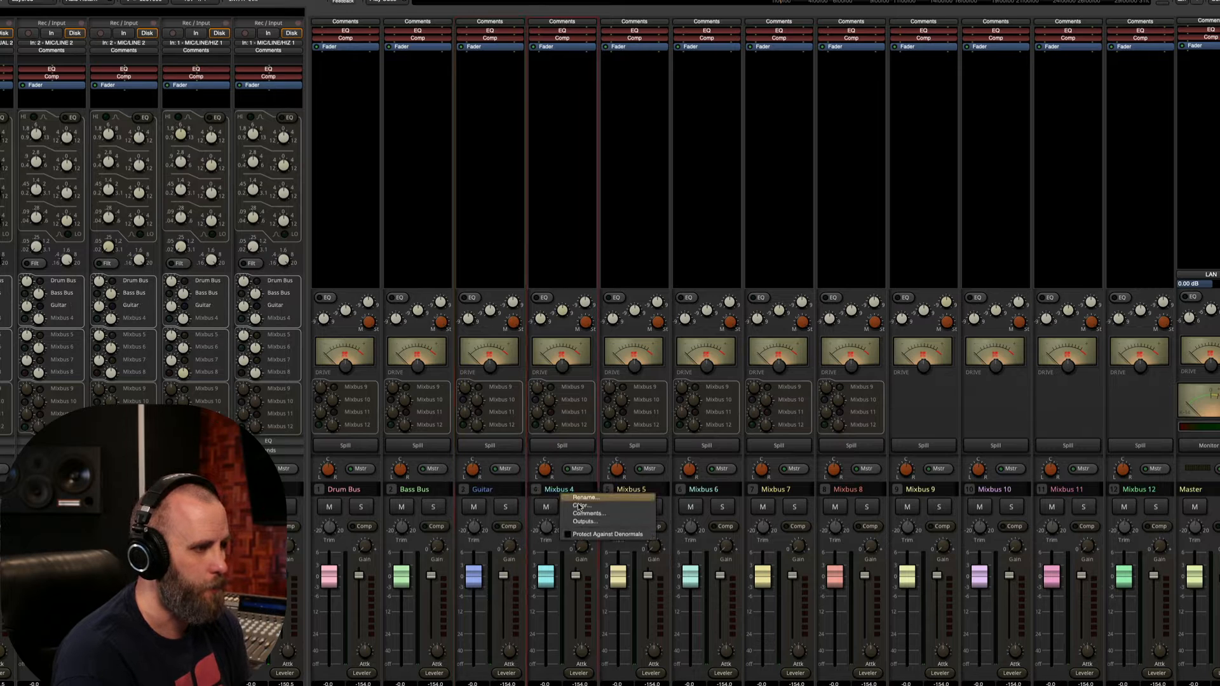
{"action": "left_click", "coordinate": [585, 498]}
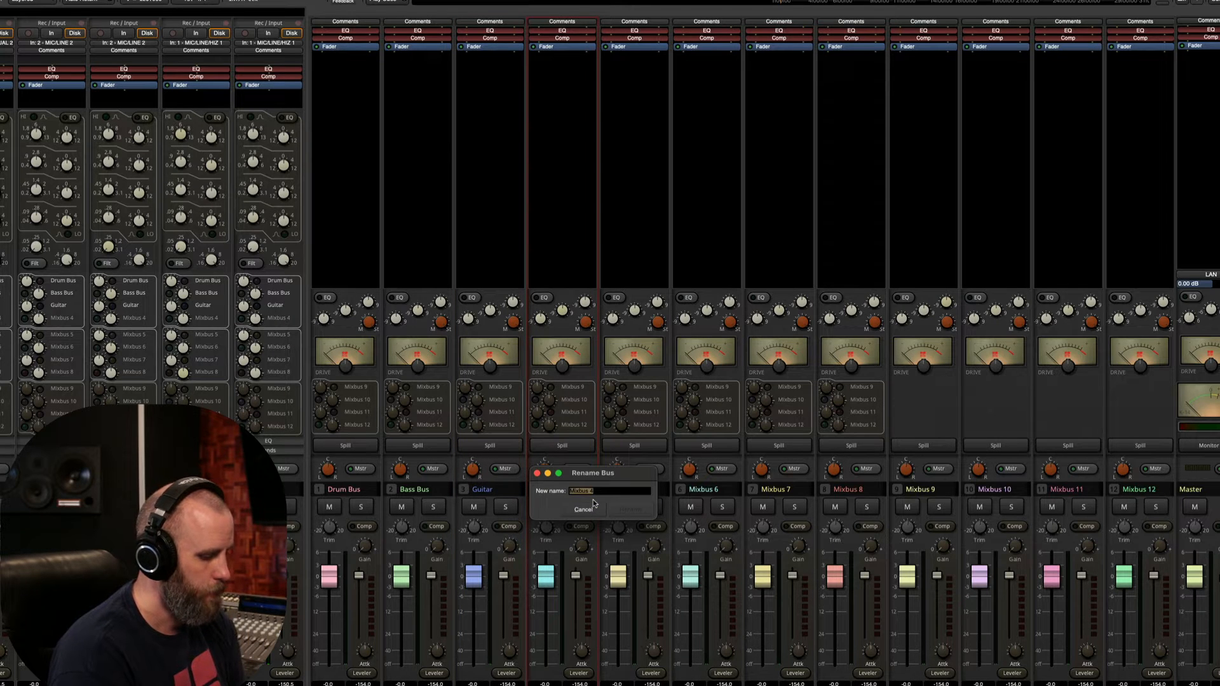
{"action": "type", "text": "Ke"}
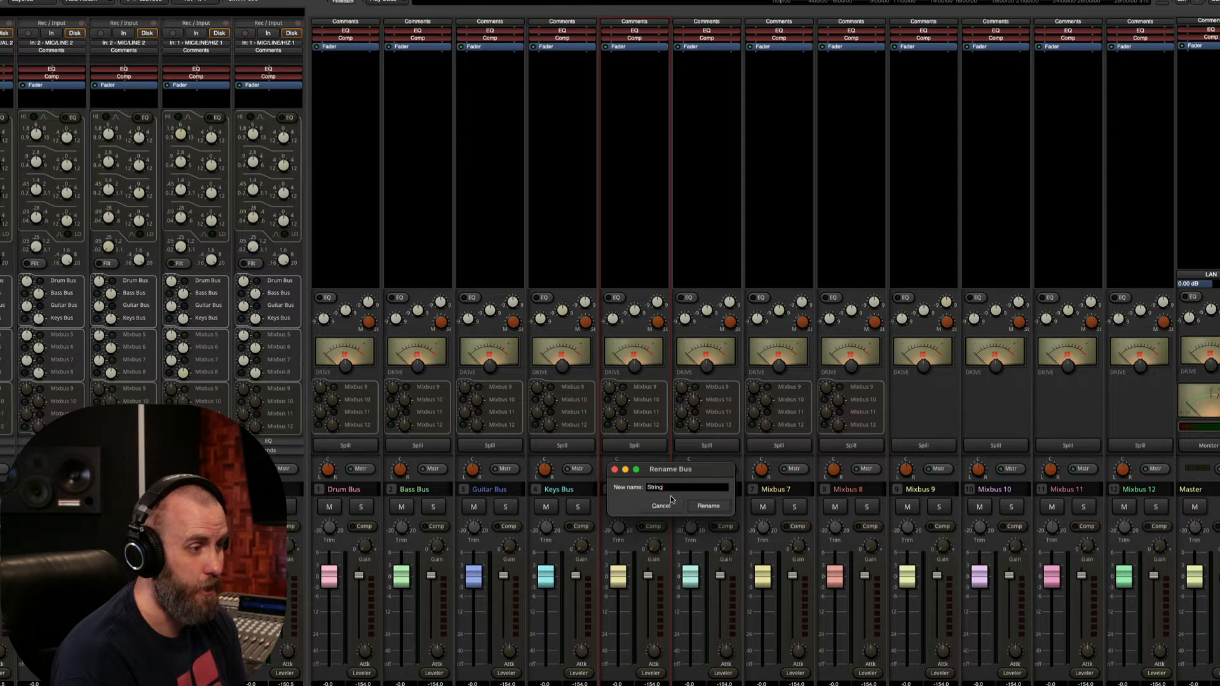
{"action": "type", "text": "Bus"}
{"action": "key", "text": "Return"}
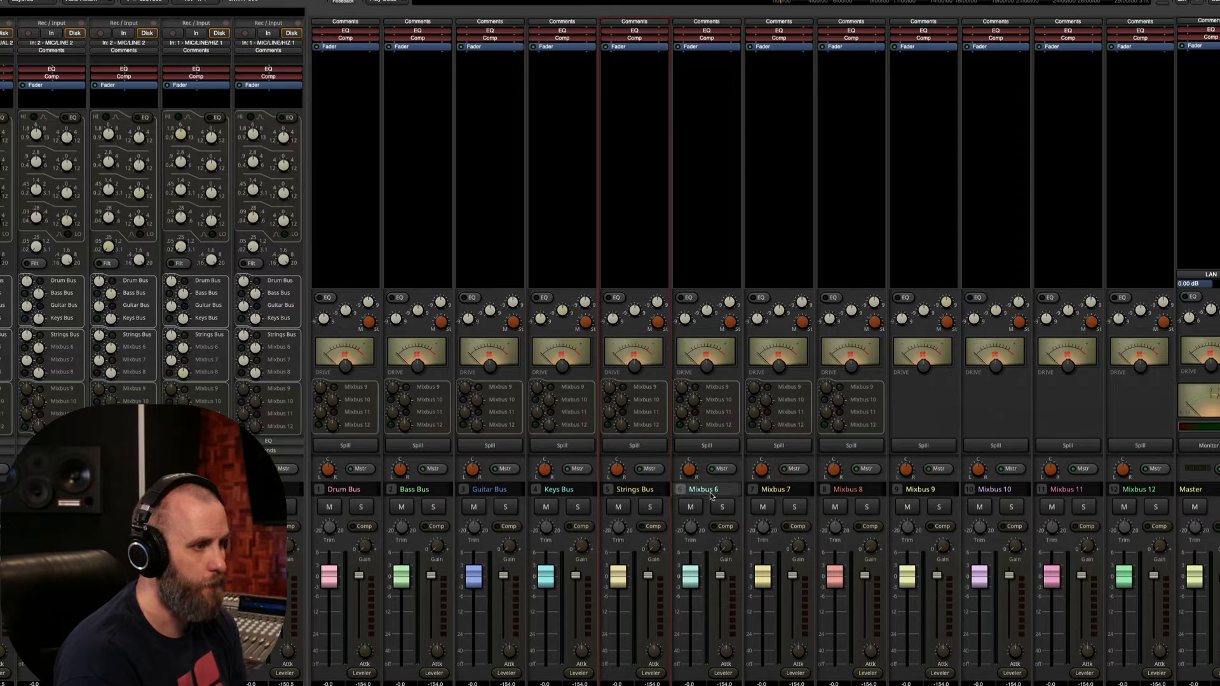
Rename Mixbus 6 as Aux Bus and Mixbus 7 as BGV Bus
{"action": "left_click", "coordinate": [711, 496]}
{"action": "left_click", "coordinate": [731, 501]}
{"action": "type", "text": "Aux"}
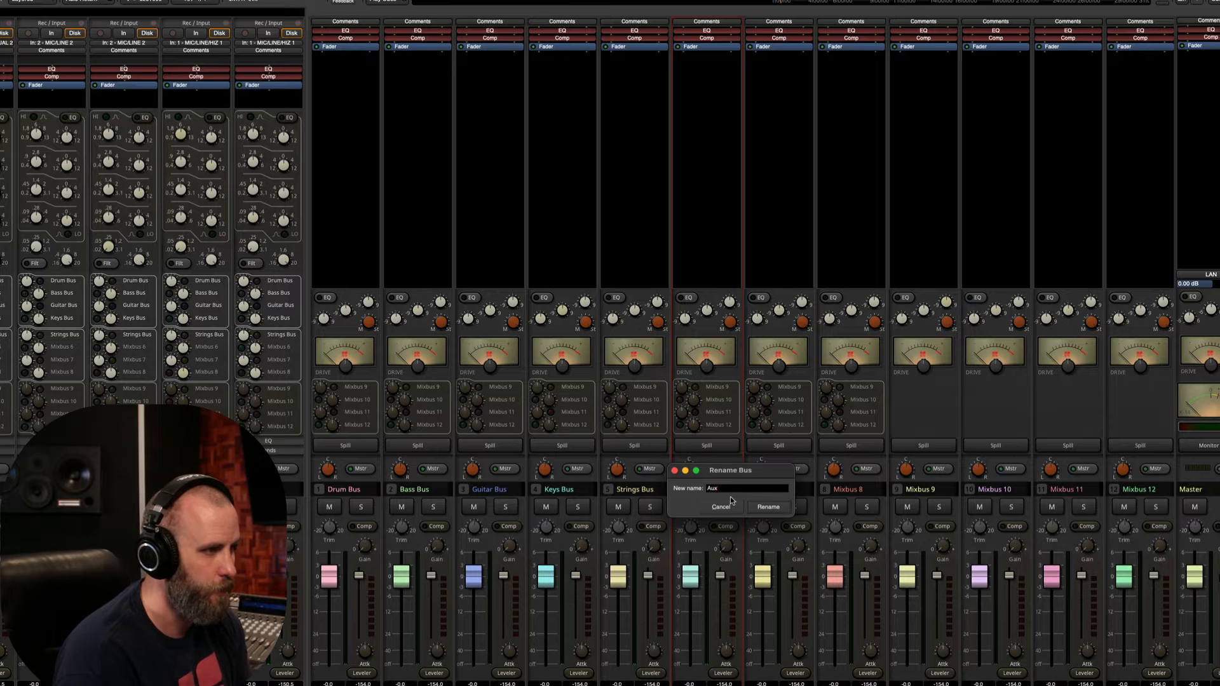
{"action": "type", "text": "Bus"}
{"action": "key", "text": "Return"}
{"action": "left_click", "coordinate": [789, 491]}
{"action": "left_click", "coordinate": [804, 497]}
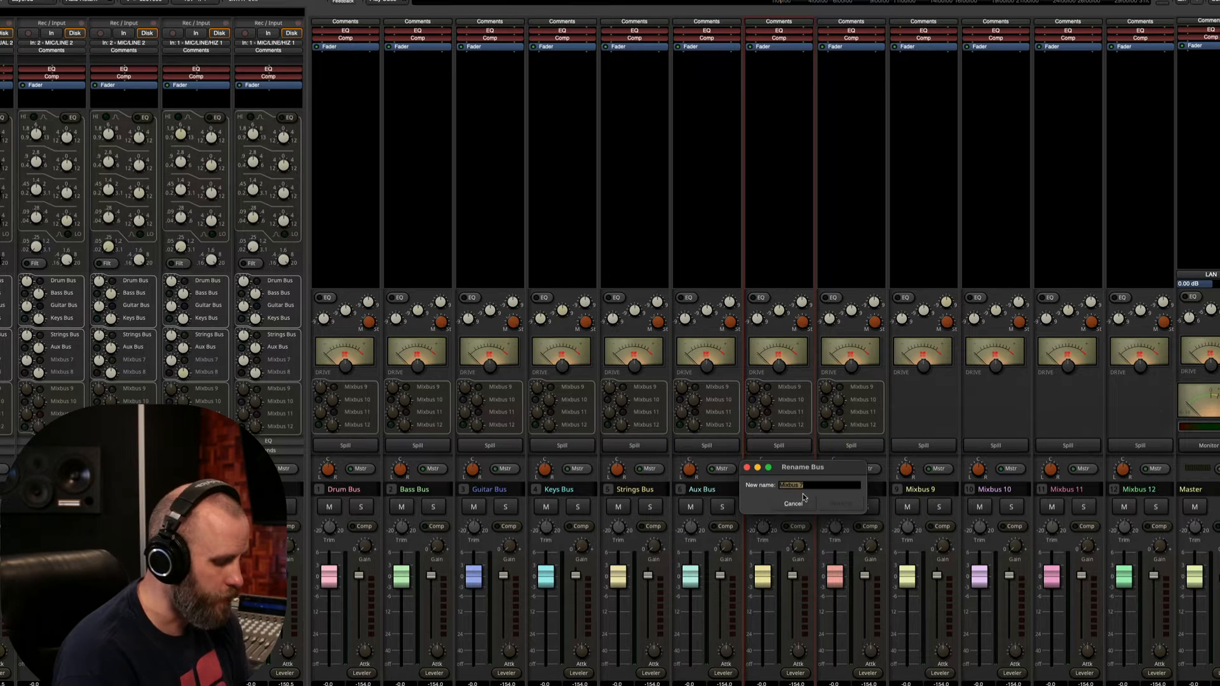
{"action": "type", "text": "BGV Bus"}
{"action": "key", "text": "Return"}
Rename Mixbus 8 as Lead V bus
{"action": "left_click", "coordinate": [875, 489]}
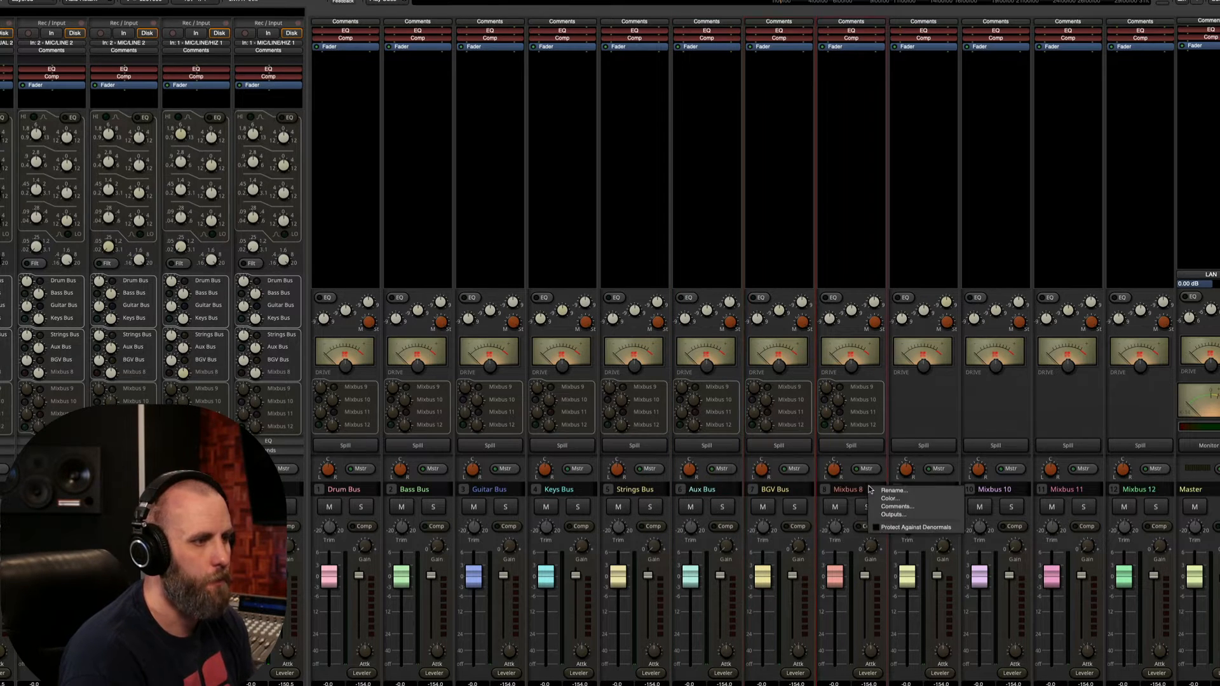
{"action": "left_click", "coordinate": [892, 491]}
{"action": "type", "text": "Le"}
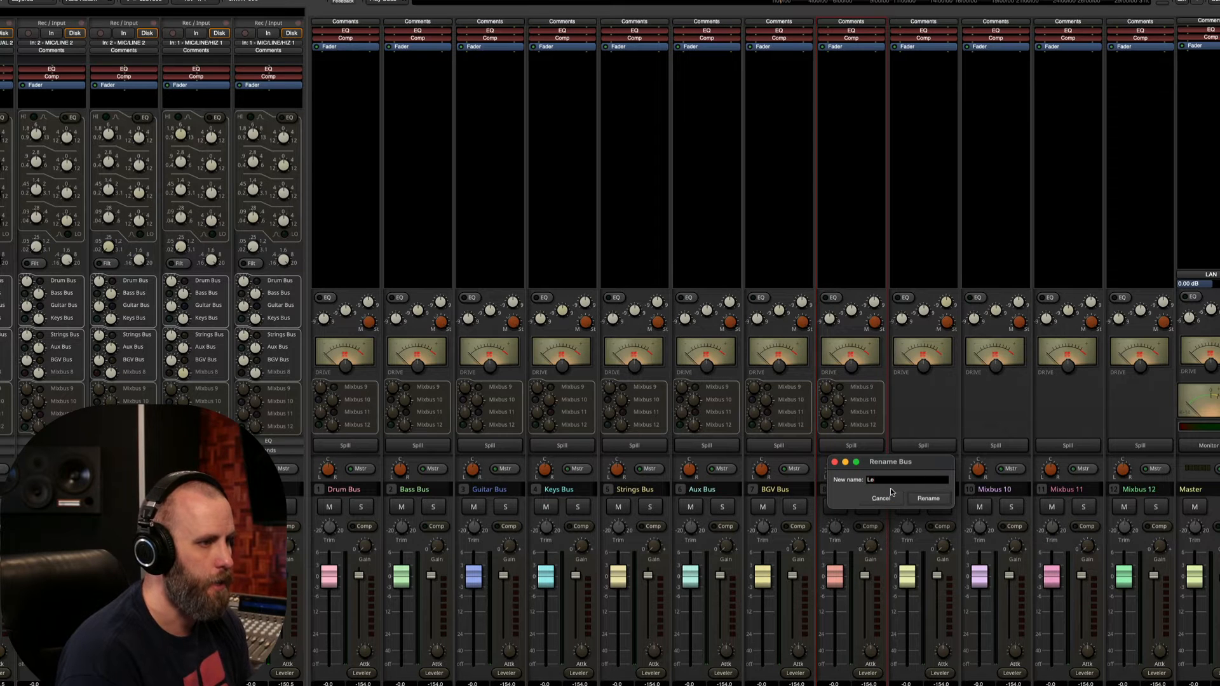
{"action": "type", "text": "ad V"}
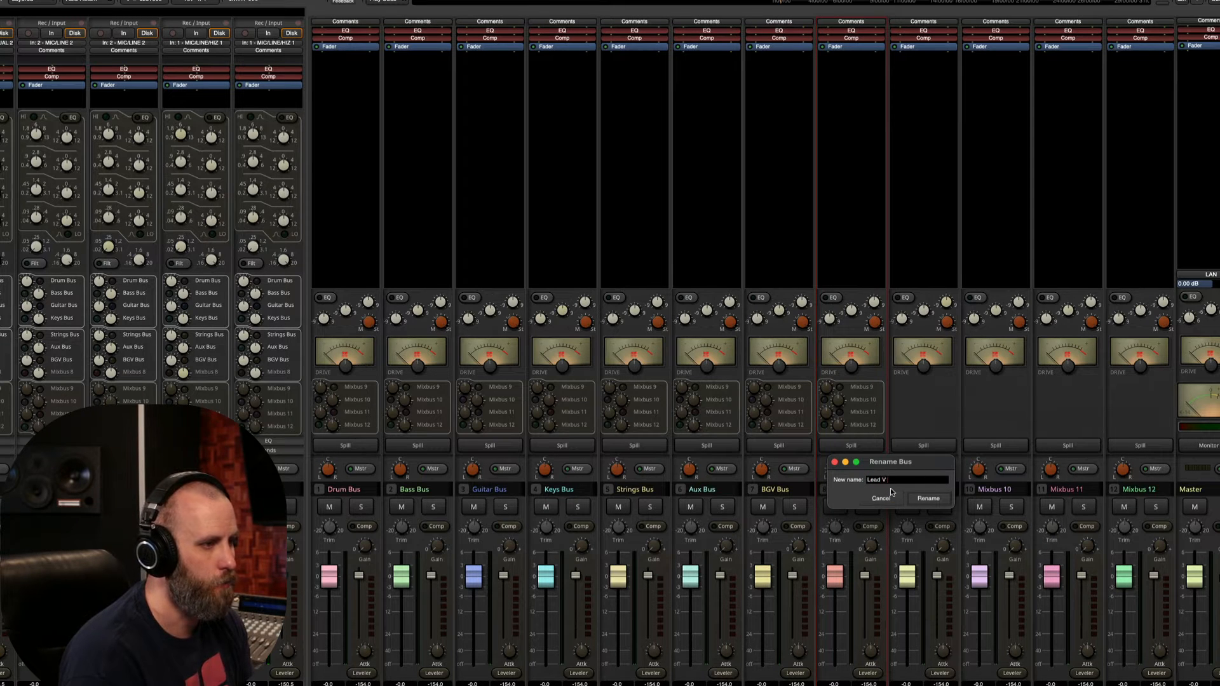
{"action": "type", "text": " bus"}
{"action": "key", "text": "Return"}
Rename Mixbus 9 as NYC Bus and Mixbus 10 as Delay
{"action": "left_click", "coordinate": [925, 490]}
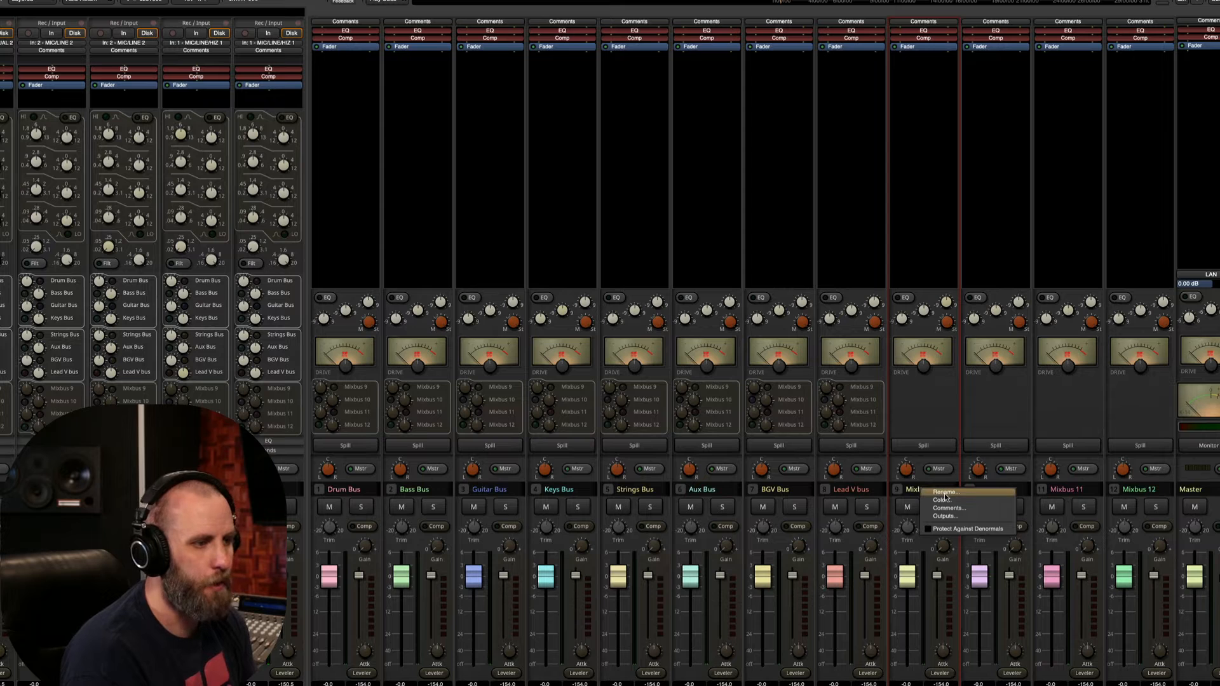
{"action": "left_click", "coordinate": [945, 494]}
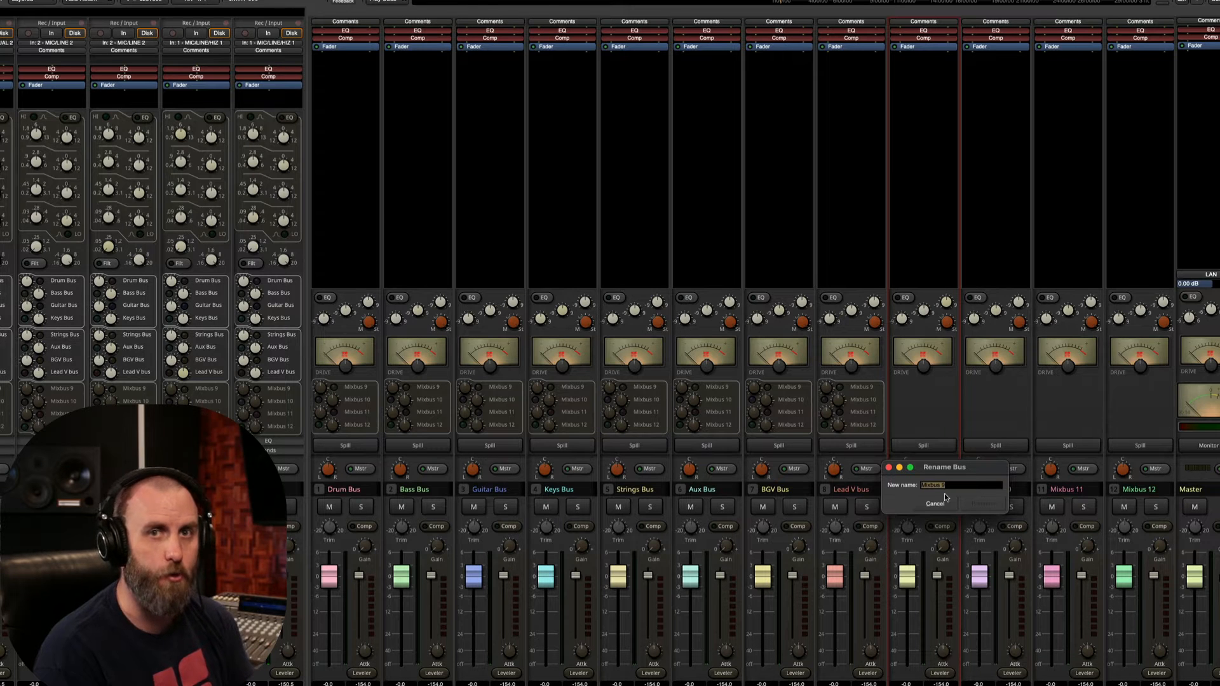
{"action": "key", "text": "BackSpace"}
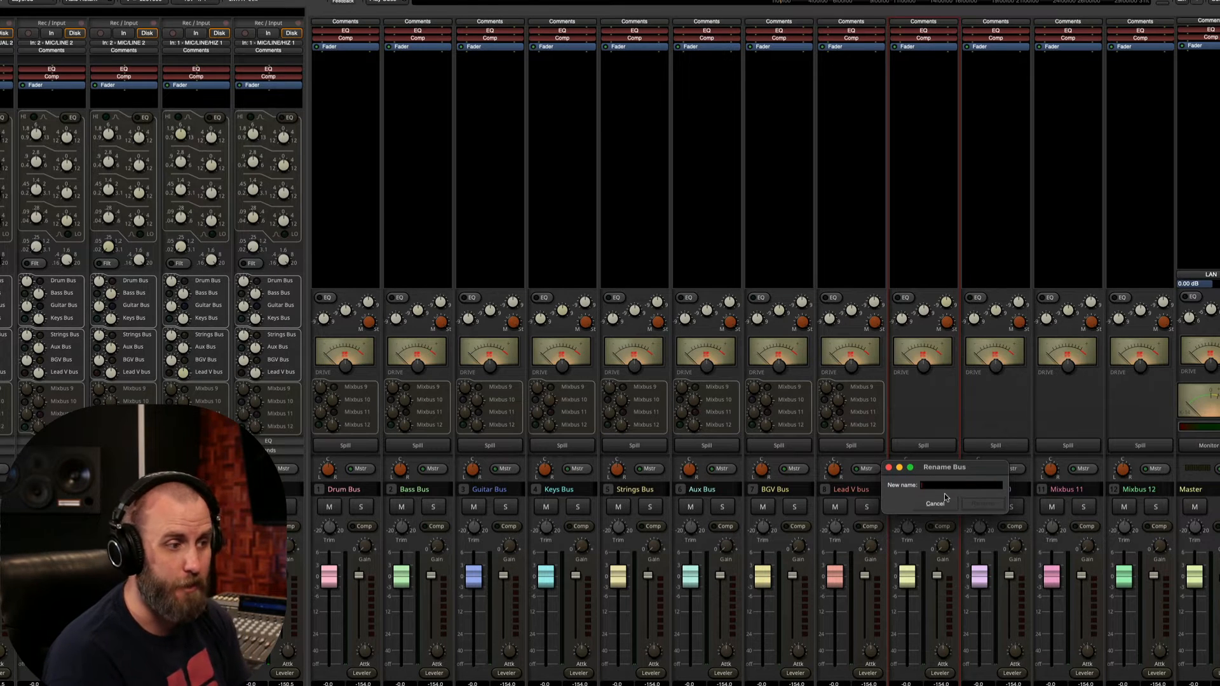
{"action": "type", "text": "NYC Bus"}
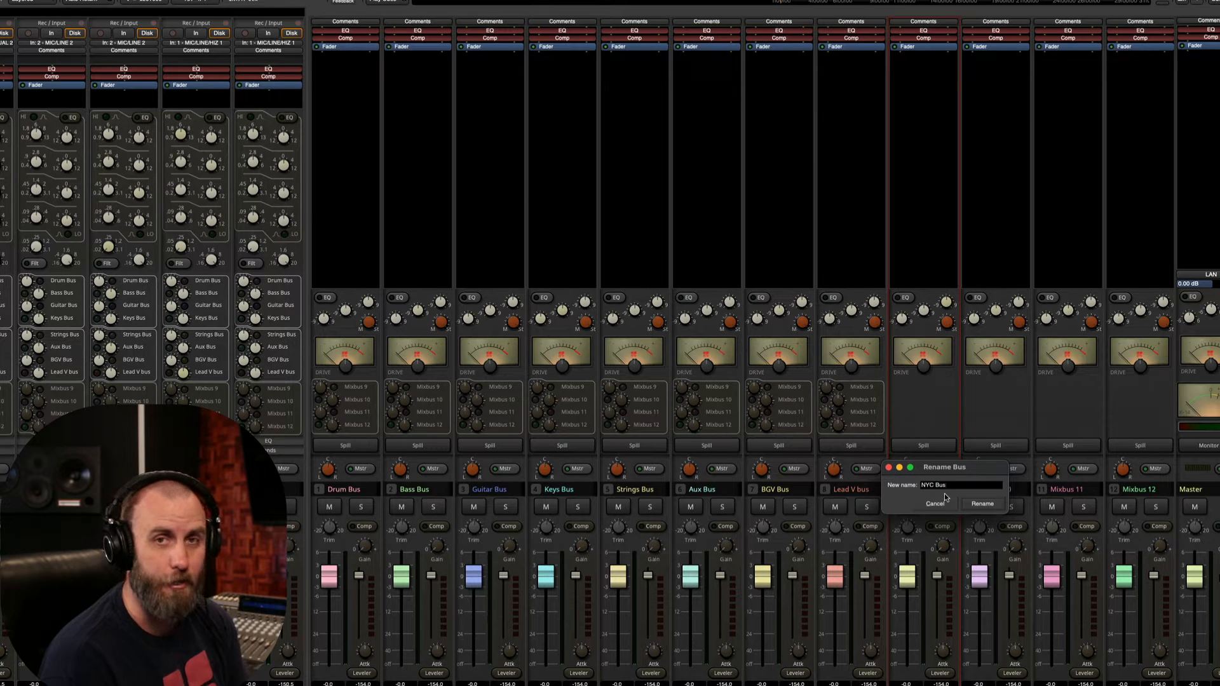
{"action": "key", "text": "Tab"}
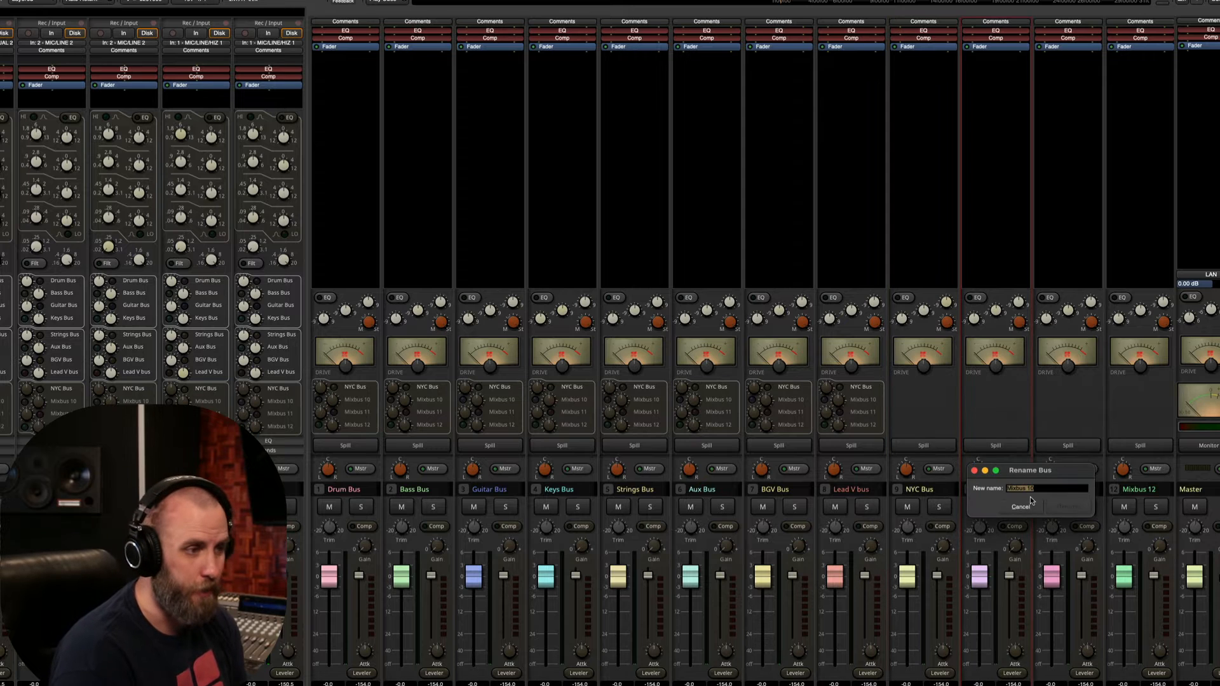
{"action": "type", "text": "Delay"}
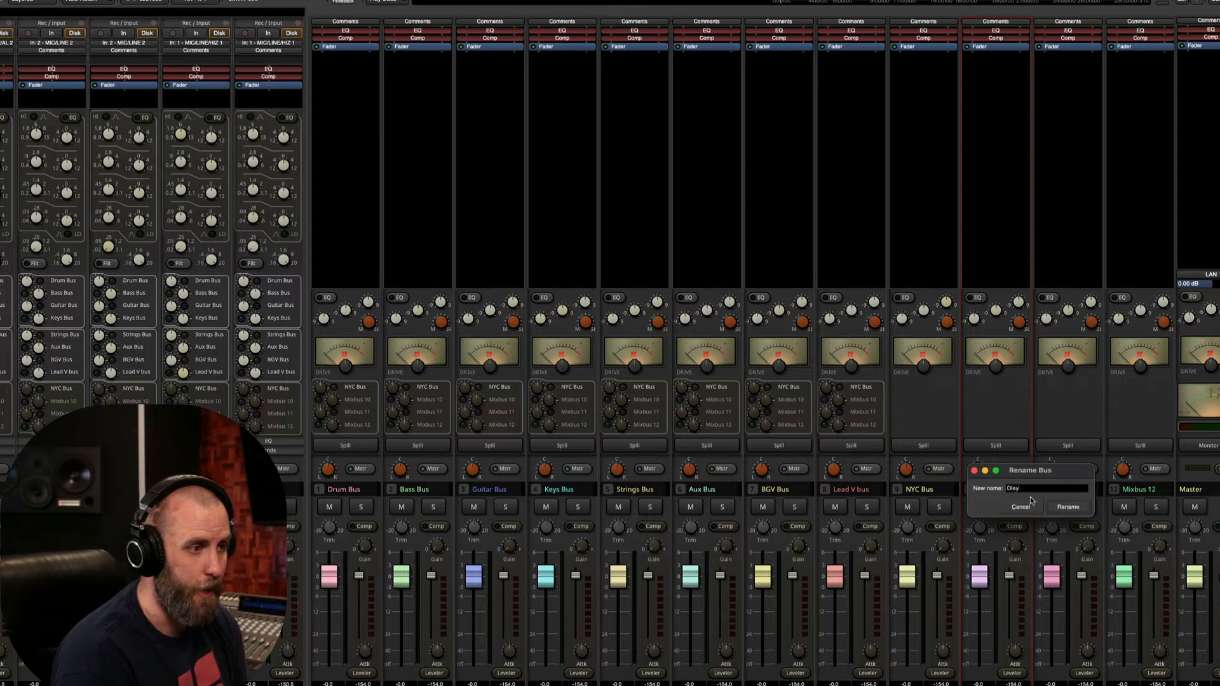
{"action": "key", "text": "Tab"}
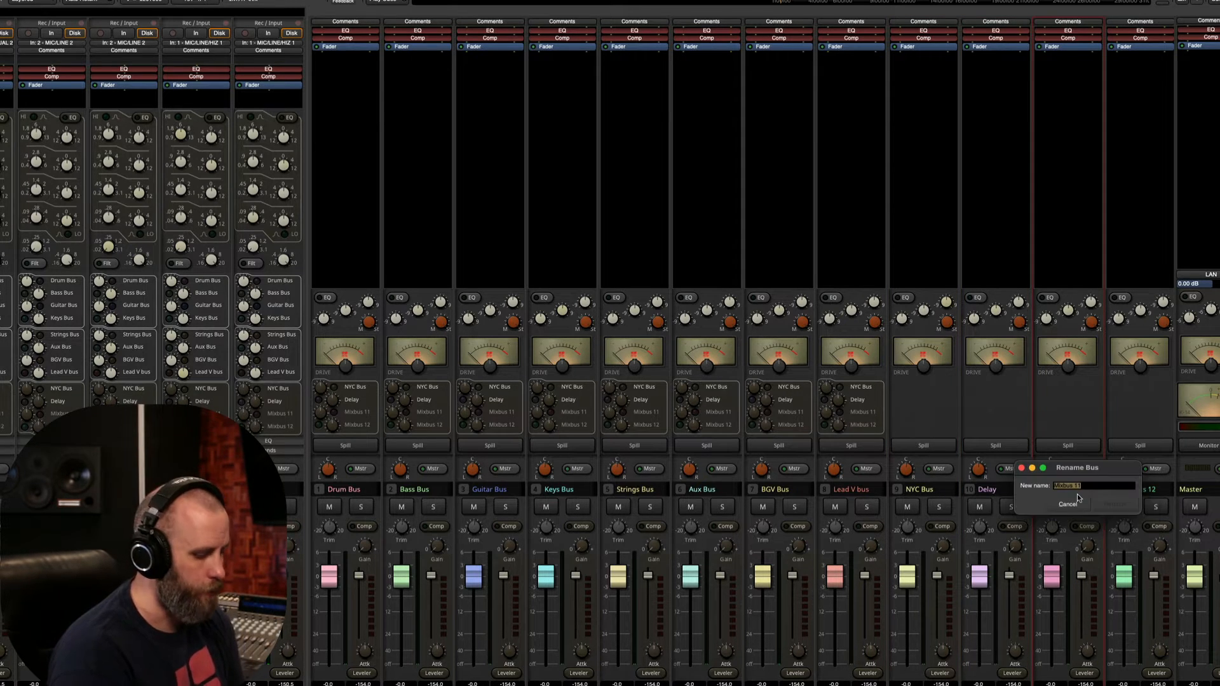
Rename Mixbus 11 as I Verb Bus and Mixbus 12 as V Verb Bus
{"action": "type", "text": "In"}
{"action": "type", "text": "er"}
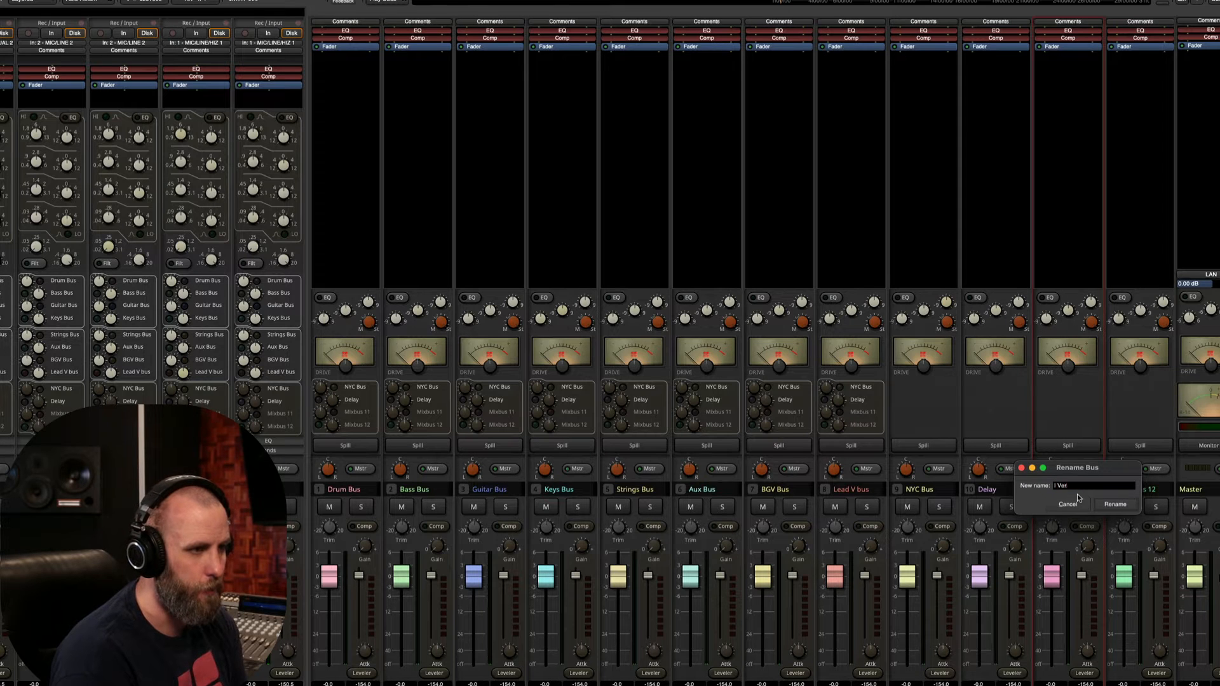
{"action": "type", "text": "b Bus"}
{"action": "key", "text": "Return"}
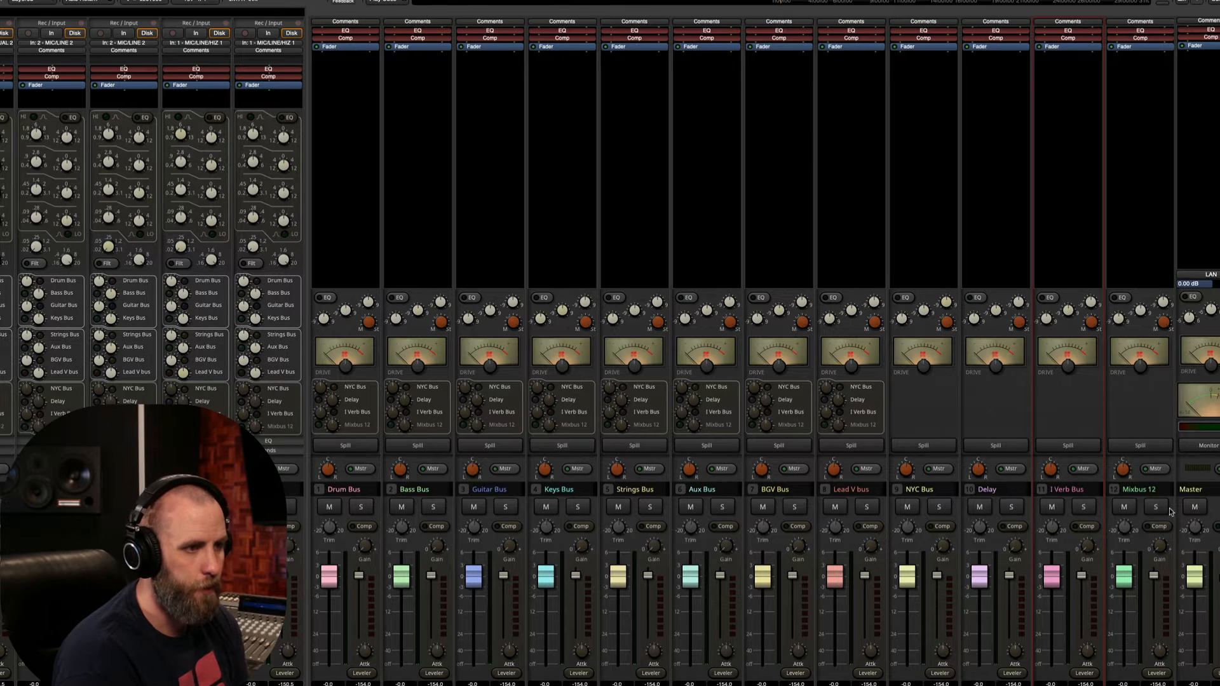
{"action": "left_click", "coordinate": [1137, 495]}
{"action": "left_click", "coordinate": [1157, 501]}
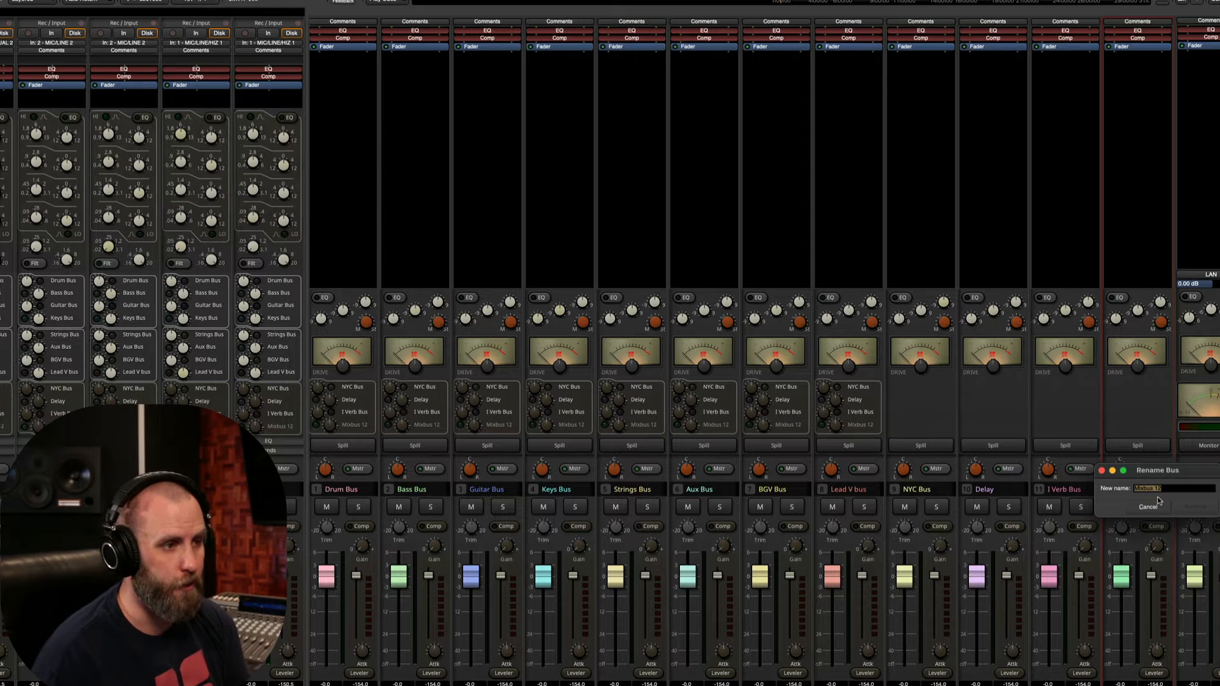
{"action": "type", "text": "V"}
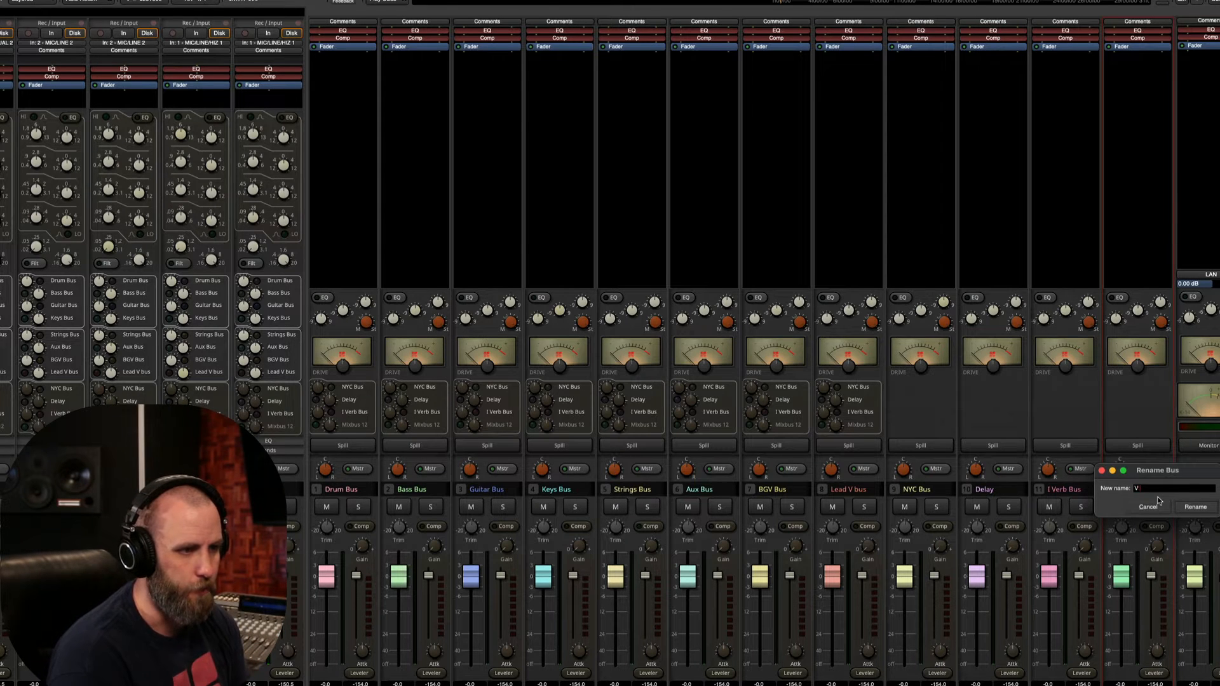
{"action": "type", "text": " Verb"}
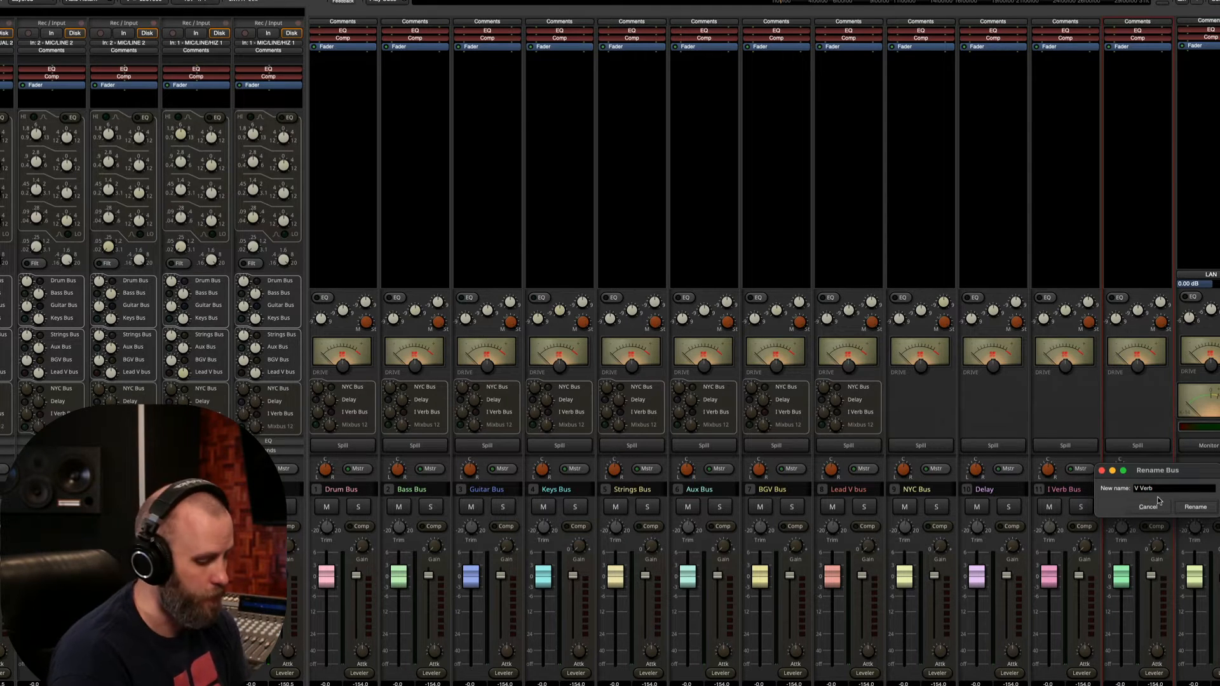
{"action": "key", "text": "Return"}
Rename the Delay bus as Delay Bus
{"action": "right_click", "coordinate": [1014, 496]}
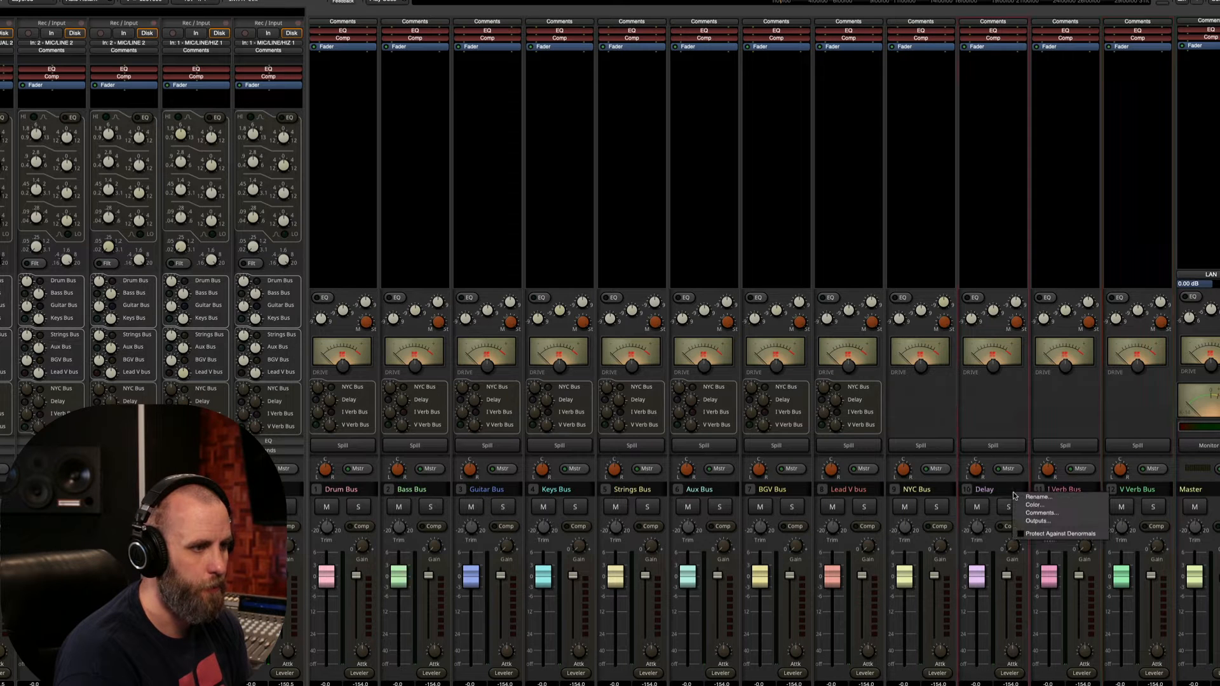
{"action": "left_click", "coordinate": [1034, 497]}
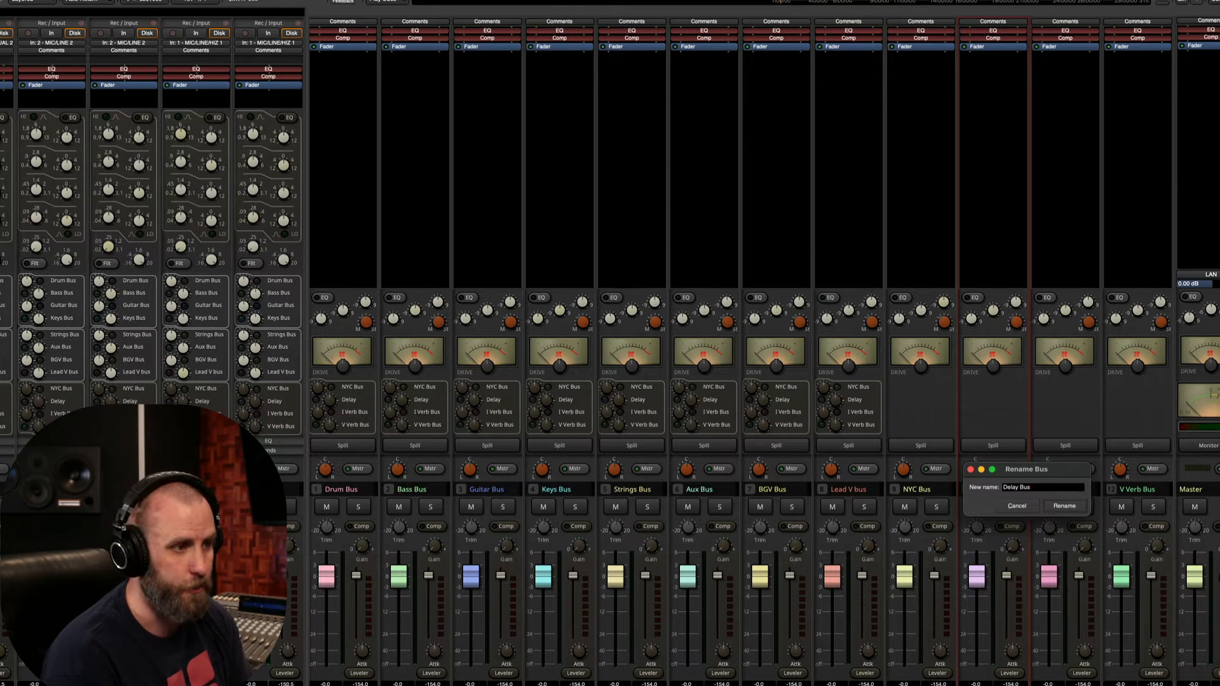
{"action": "left_click", "coordinate": [1065, 507]}
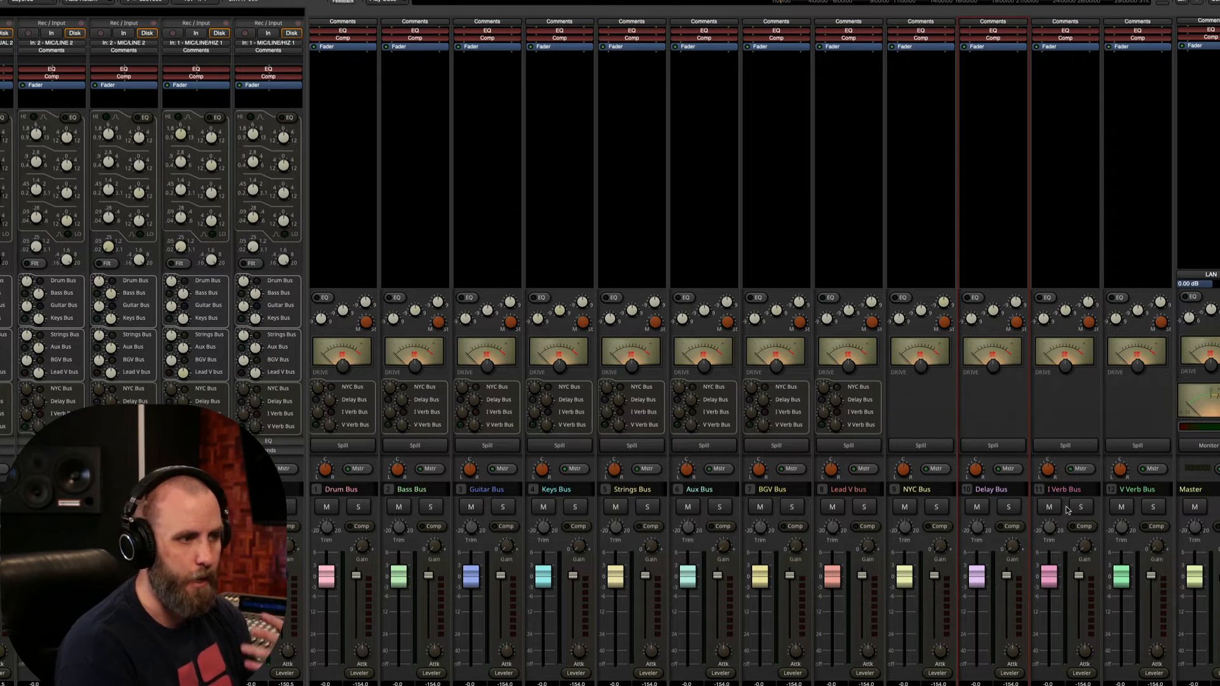
Lower the NYC Bus compressor threshold to about -23.8 and switch its dynamics mode to Limiter
{"action": "left_click_drag", "start_coordinate": [934, 575], "coordinate": [936, 626]}
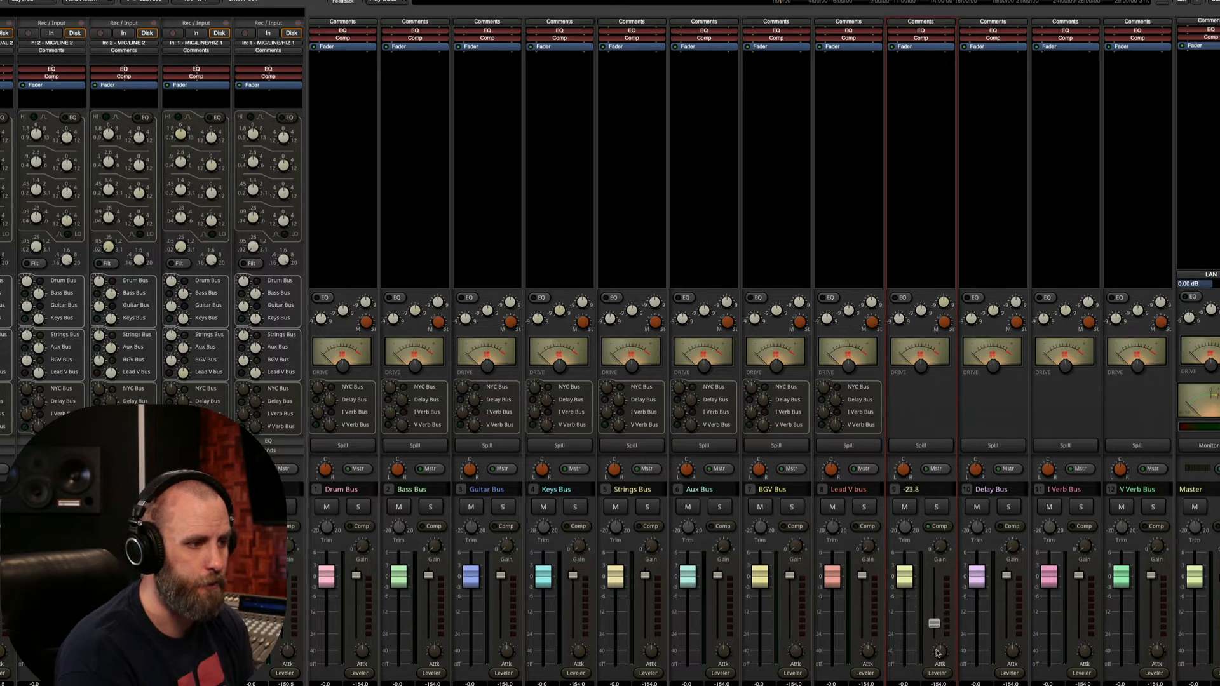
{"action": "left_click", "coordinate": [944, 676]}
{"action": "left_click", "coordinate": [963, 685]}
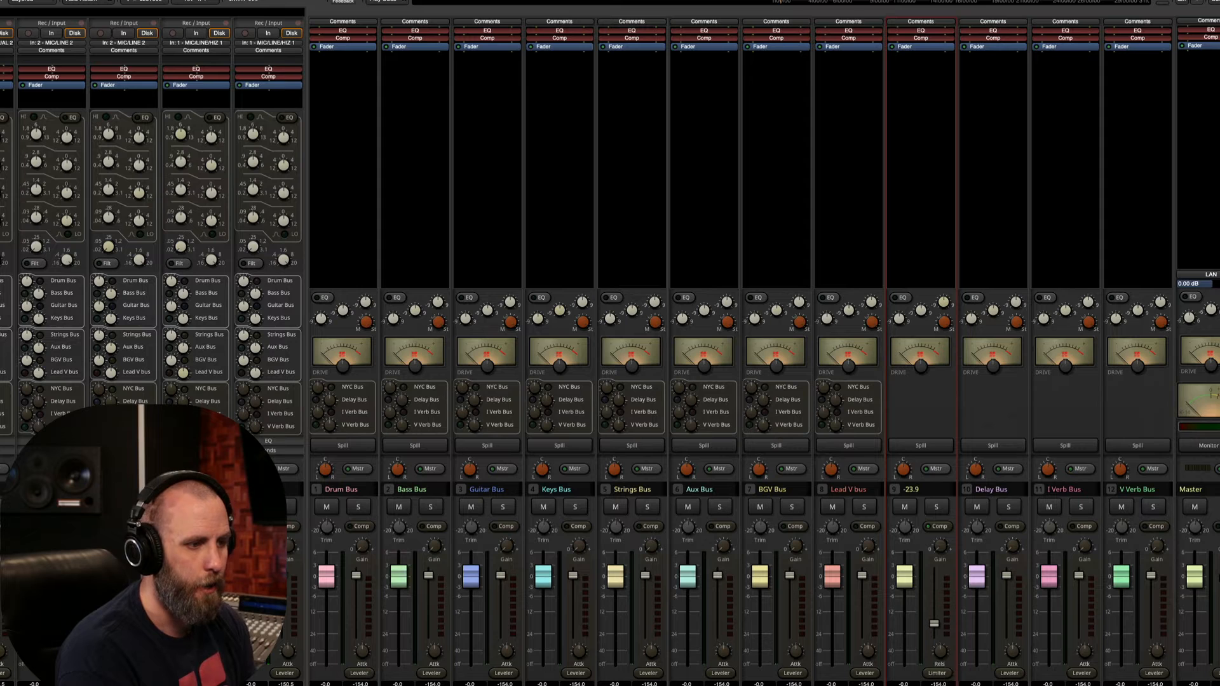
{"action": "left_click_drag", "start_coordinate": [935, 624], "coordinate": [937, 627]}
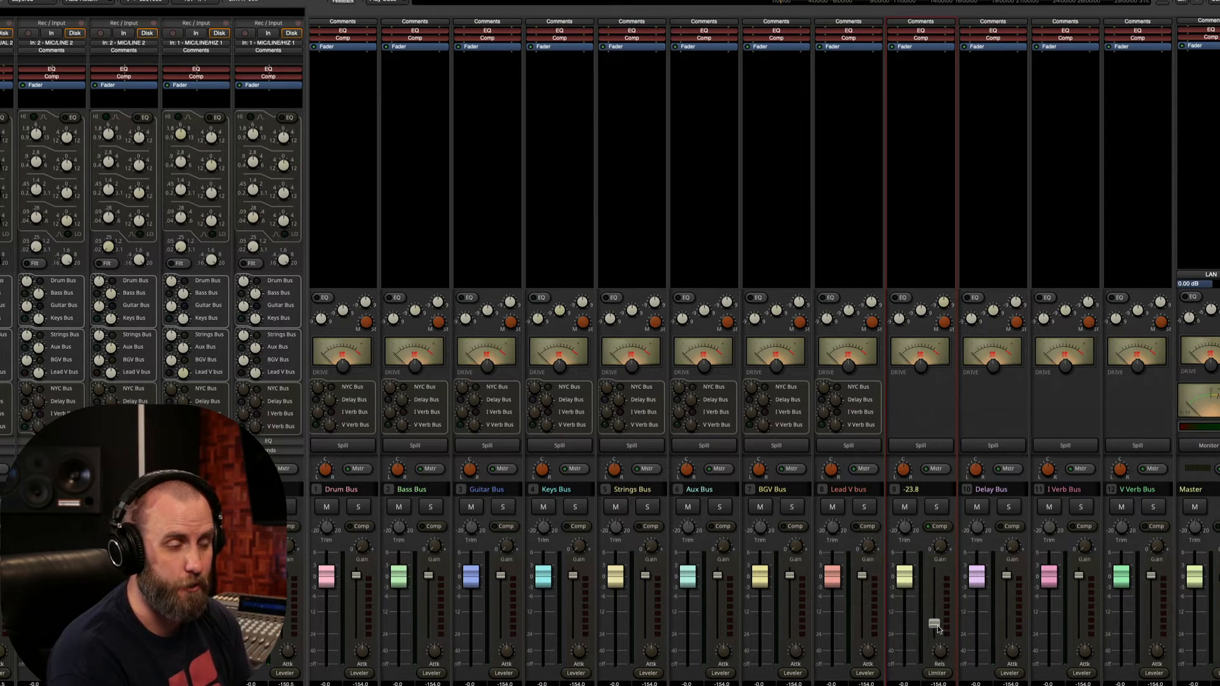
Insert Harrison Consoles' XT-3D Triple Delay (Stereo) LV2 plugin on the Delay Bus
{"action": "right_click", "coordinate": [993, 72]}
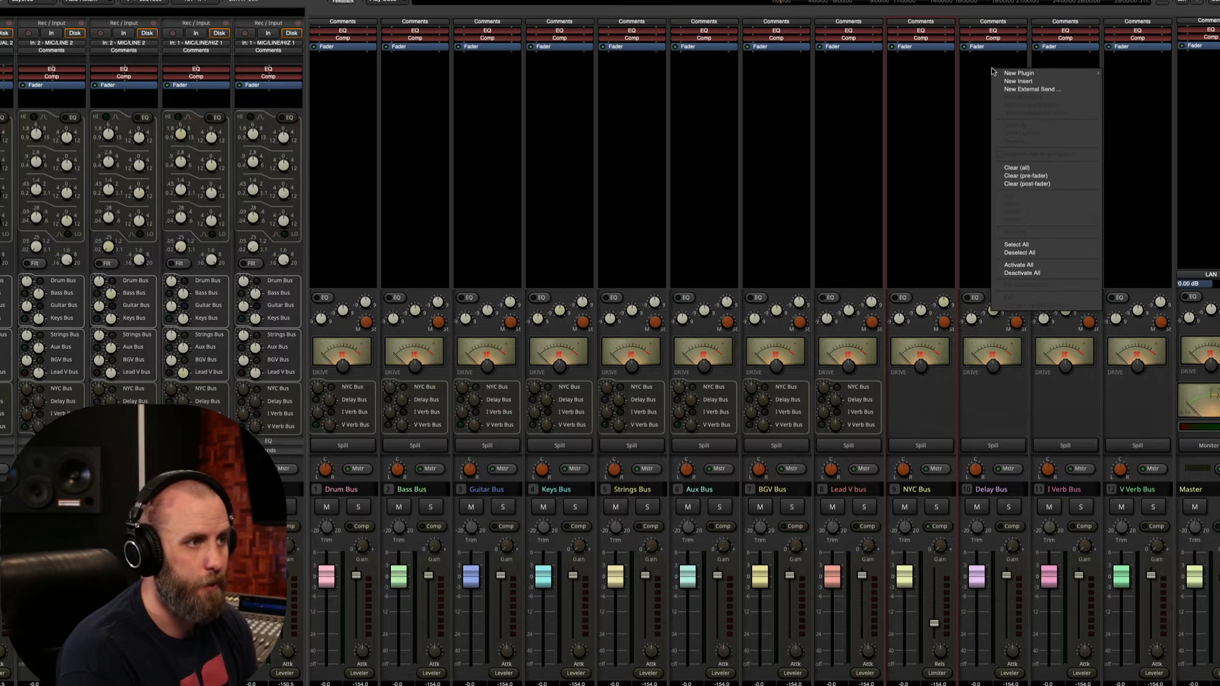
{"action": "mouse_move", "coordinate": [1026, 75]}
{"action": "mouse_move", "coordinate": [1120, 103]}
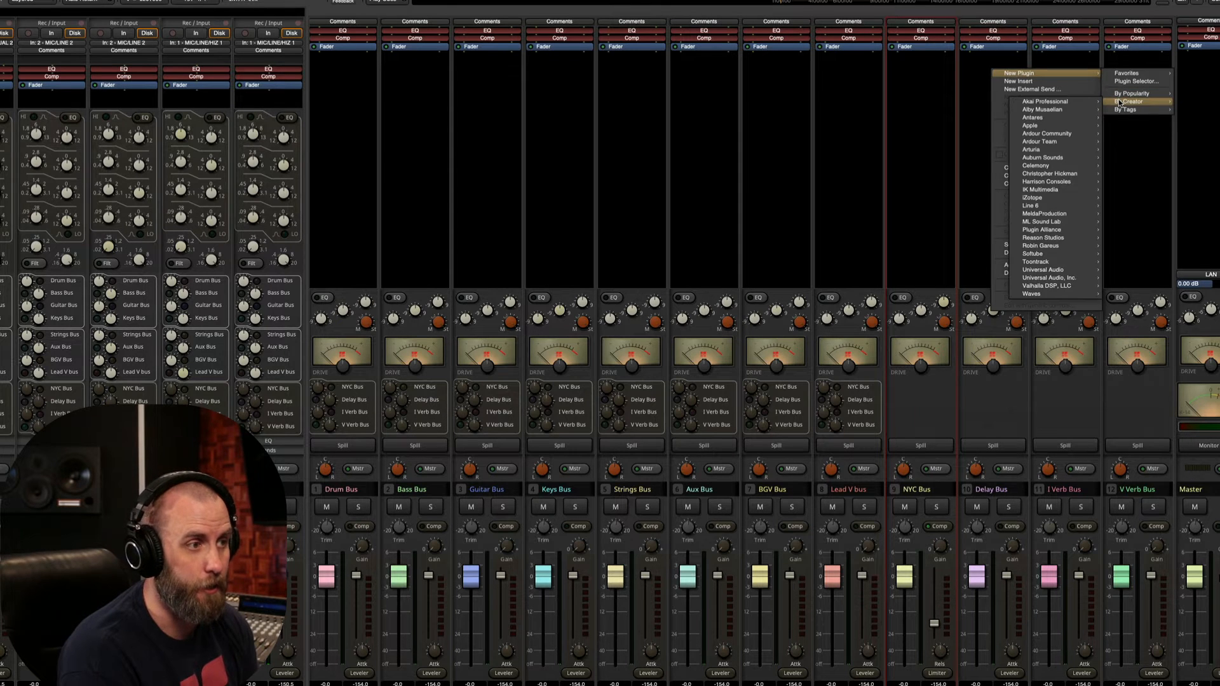
{"action": "mouse_move", "coordinate": [1066, 183]}
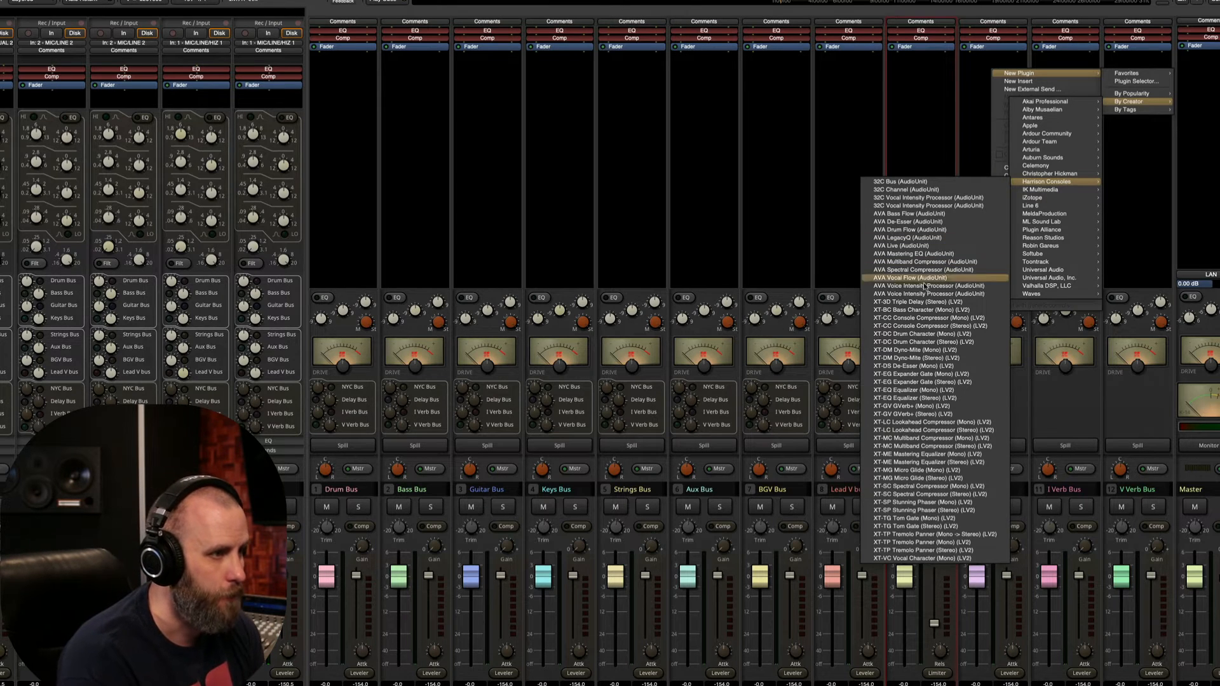
{"action": "left_click", "coordinate": [908, 303]}
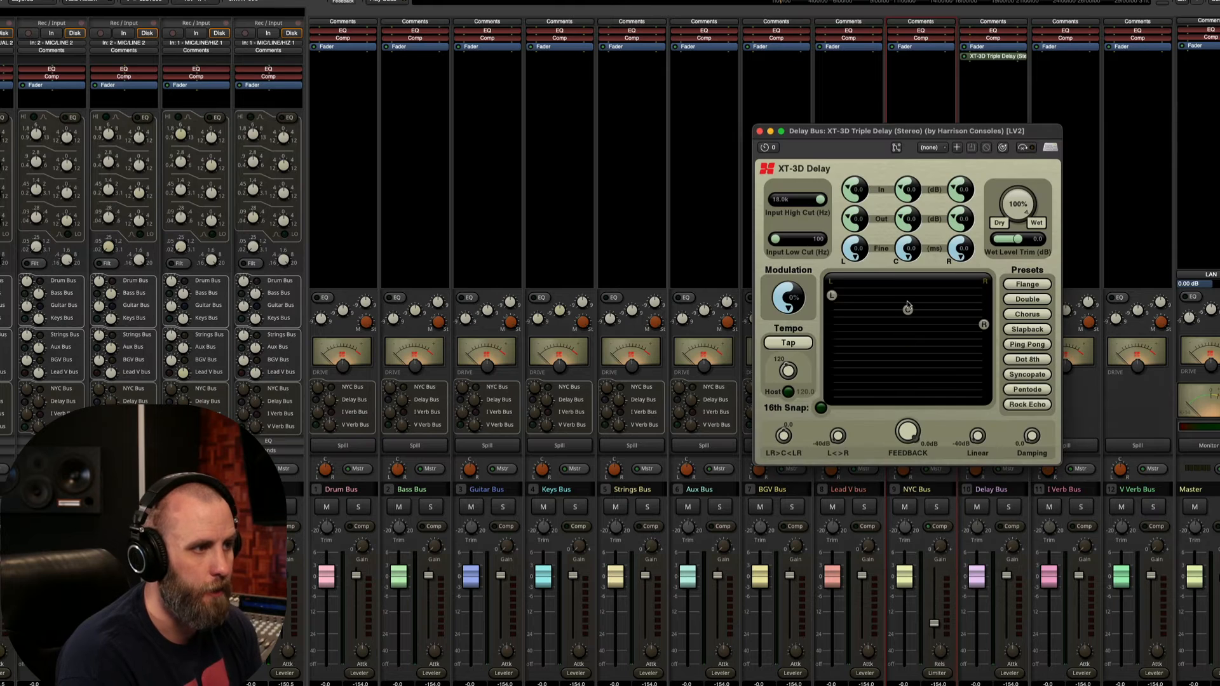
Apply the Rock Echo preset to the Delay Bus's XT-3D Delay and close the plugin window
{"action": "left_click_drag", "start_coordinate": [844, 135], "coordinate": [590, 176]}
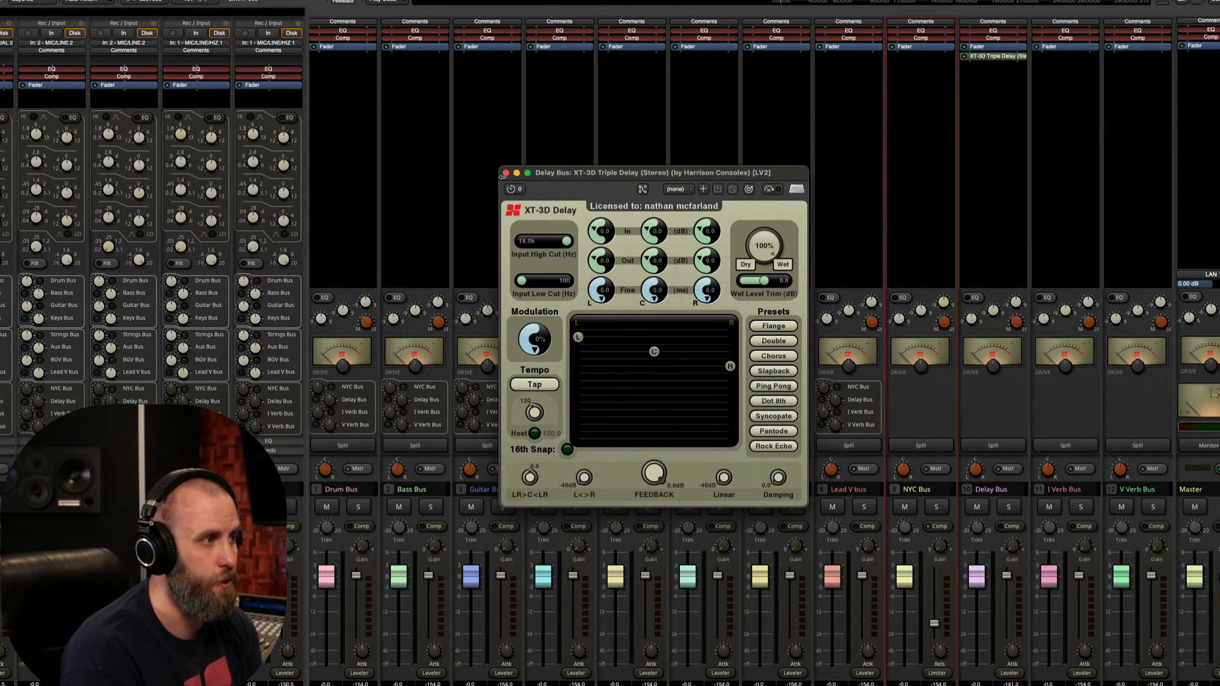
{"action": "left_click", "coordinate": [778, 447]}
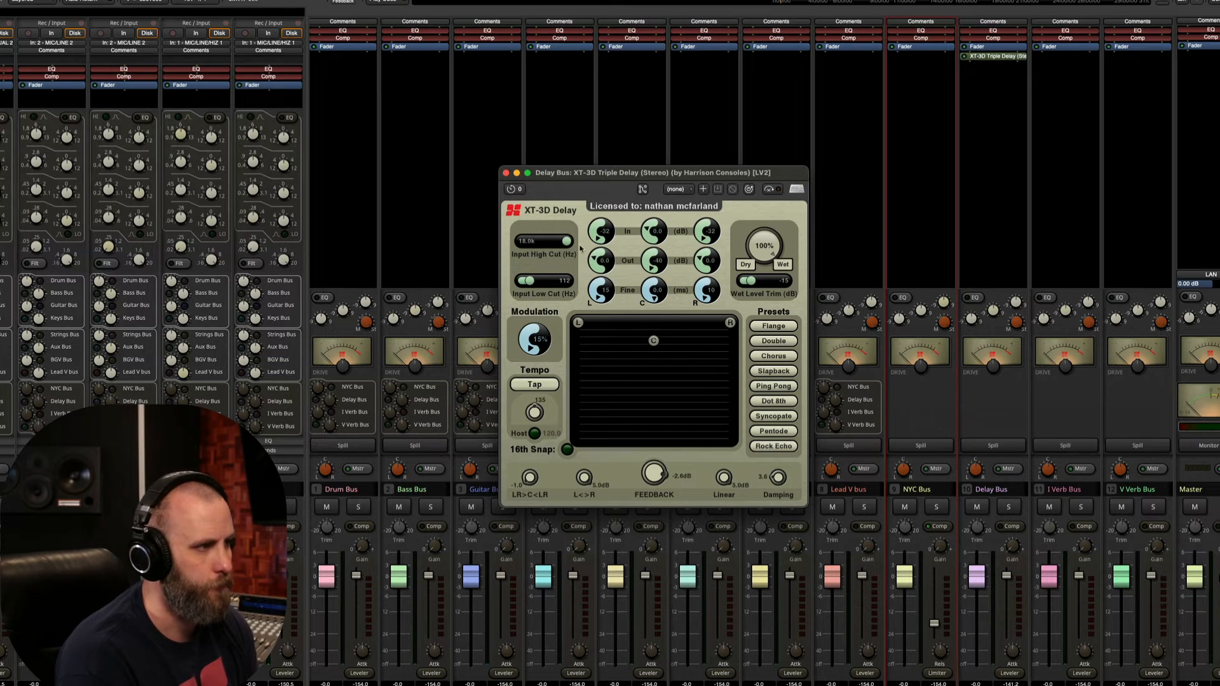
{"action": "left_click", "coordinate": [506, 173]}
Insert Harrison Consoles' XT-GV GVerb+ (Stereo) LV2 plugin on the I Verb Bus and apply its Studio A preset
{"action": "right_click", "coordinate": [1052, 66]}
{"action": "mouse_move", "coordinate": [1081, 69]}
{"action": "mouse_move", "coordinate": [1186, 97]}
{"action": "mouse_move", "coordinate": [1106, 177]}
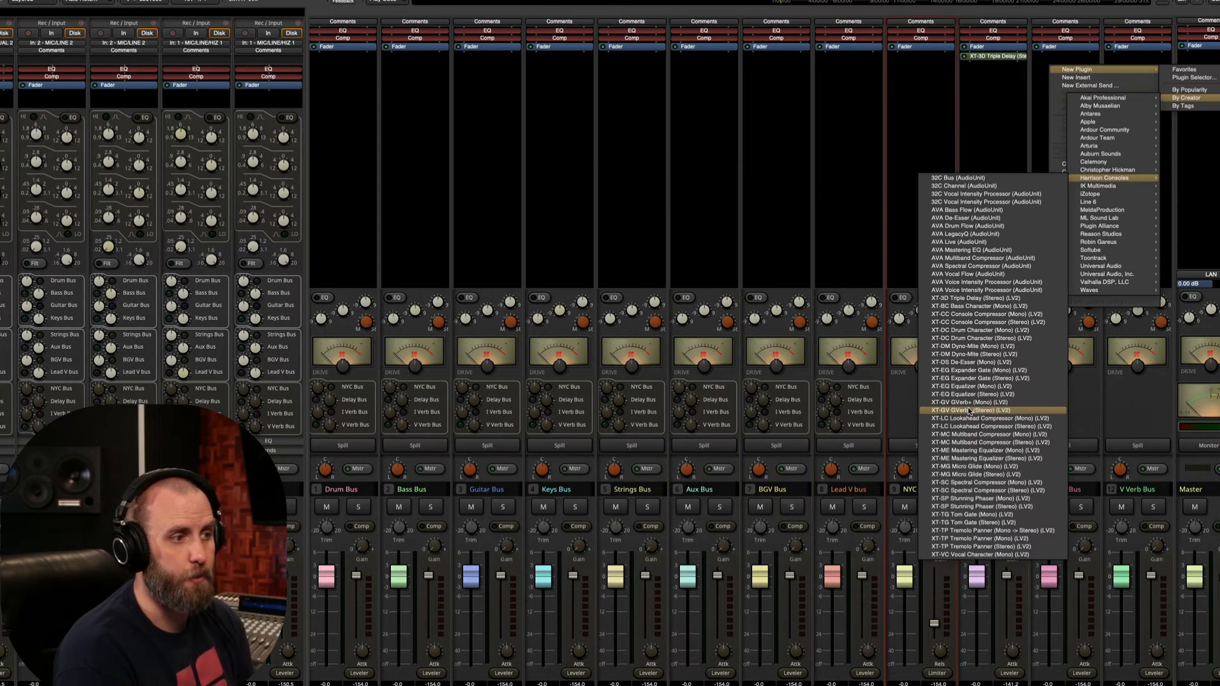
{"action": "left_click", "coordinate": [970, 412]}
{"action": "left_click_drag", "start_coordinate": [937, 291], "coordinate": [516, 211]}
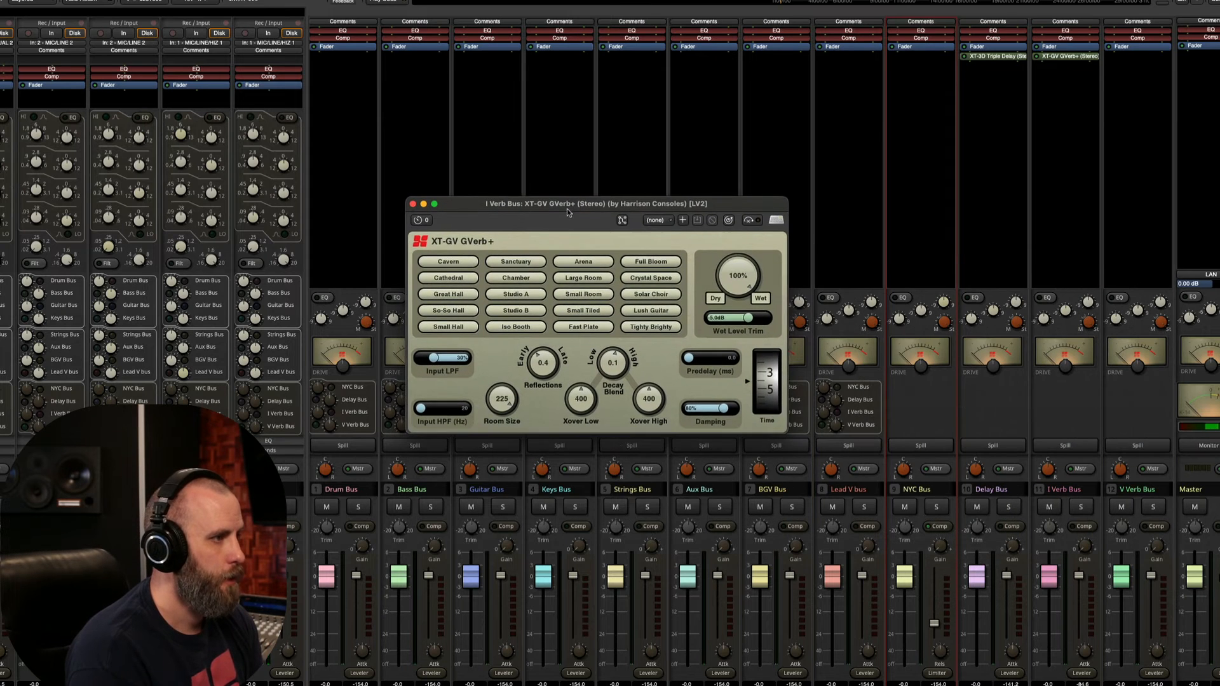
{"action": "left_click", "coordinate": [526, 295]}
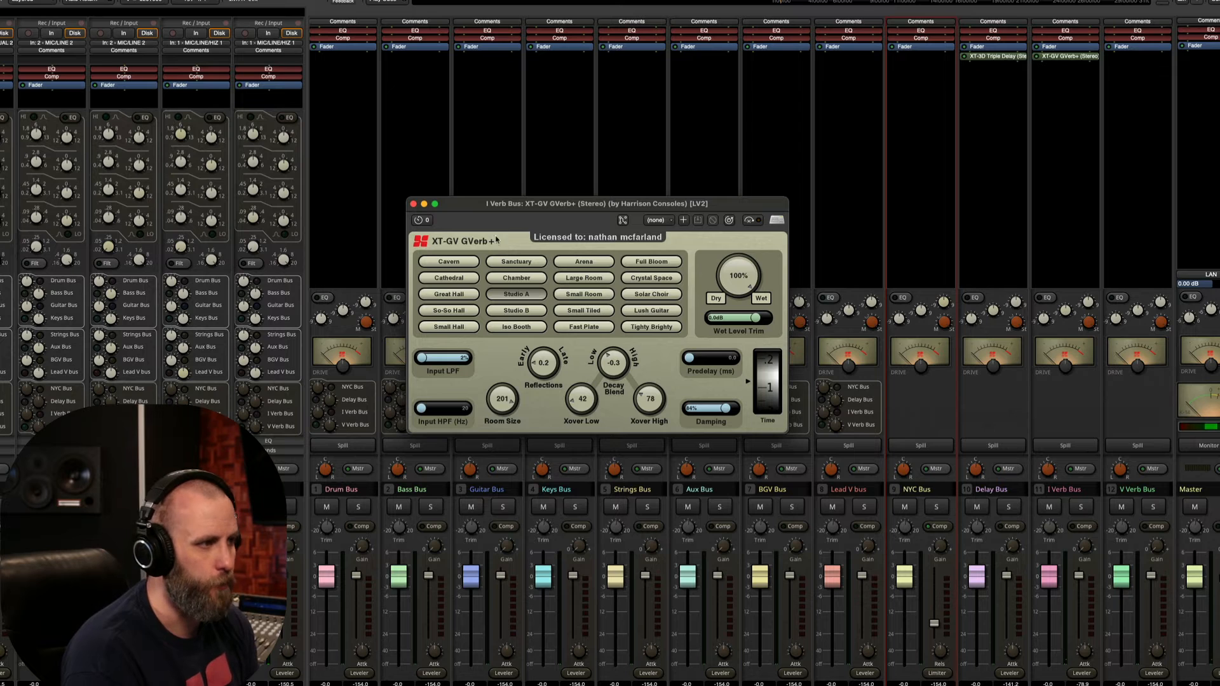
{"action": "left_click", "coordinate": [413, 203]}
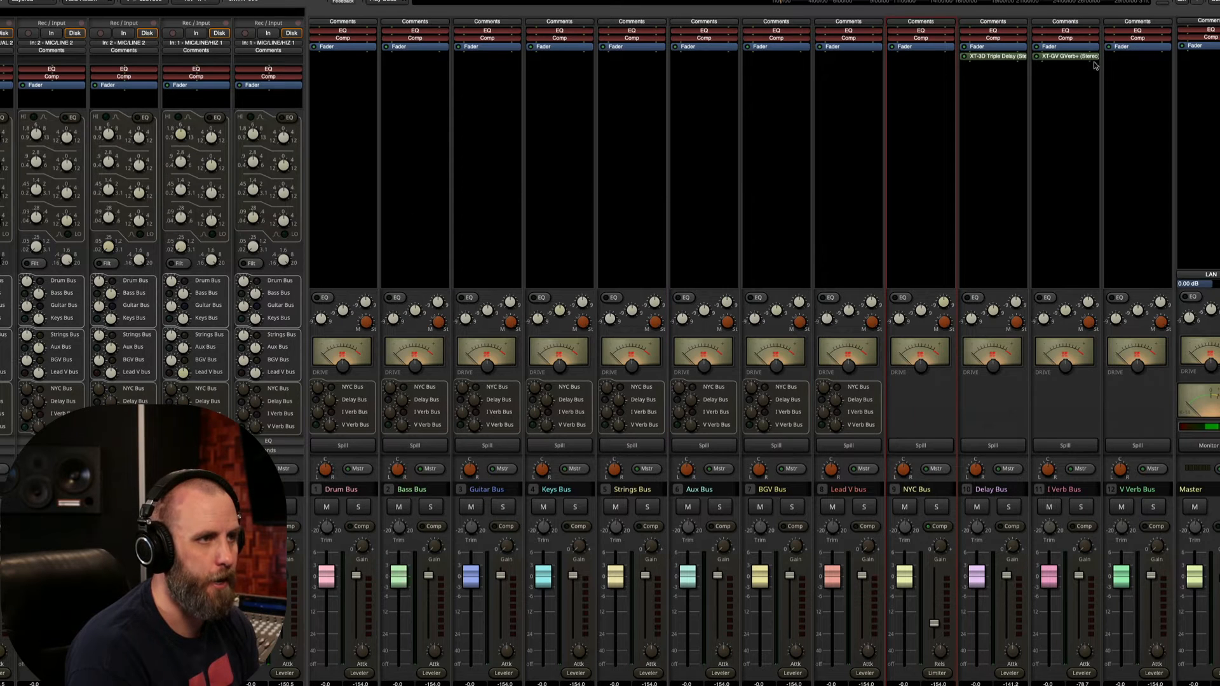
Copy the GVerb+ plugin from the I Verb Bus to the V Verb Bus and set the copy to the Great Hall preset
{"action": "left_click_drag", "start_coordinate": [1083, 57], "coordinate": [1127, 64]}
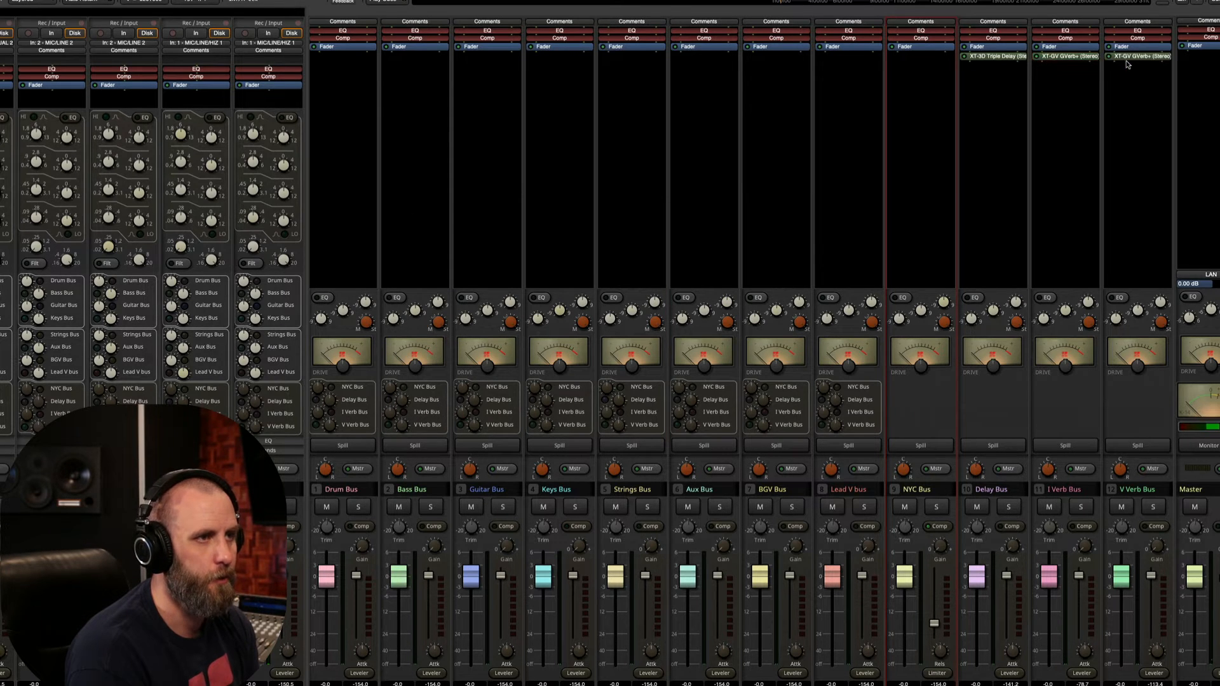
{"action": "double_click", "coordinate": [1137, 58]}
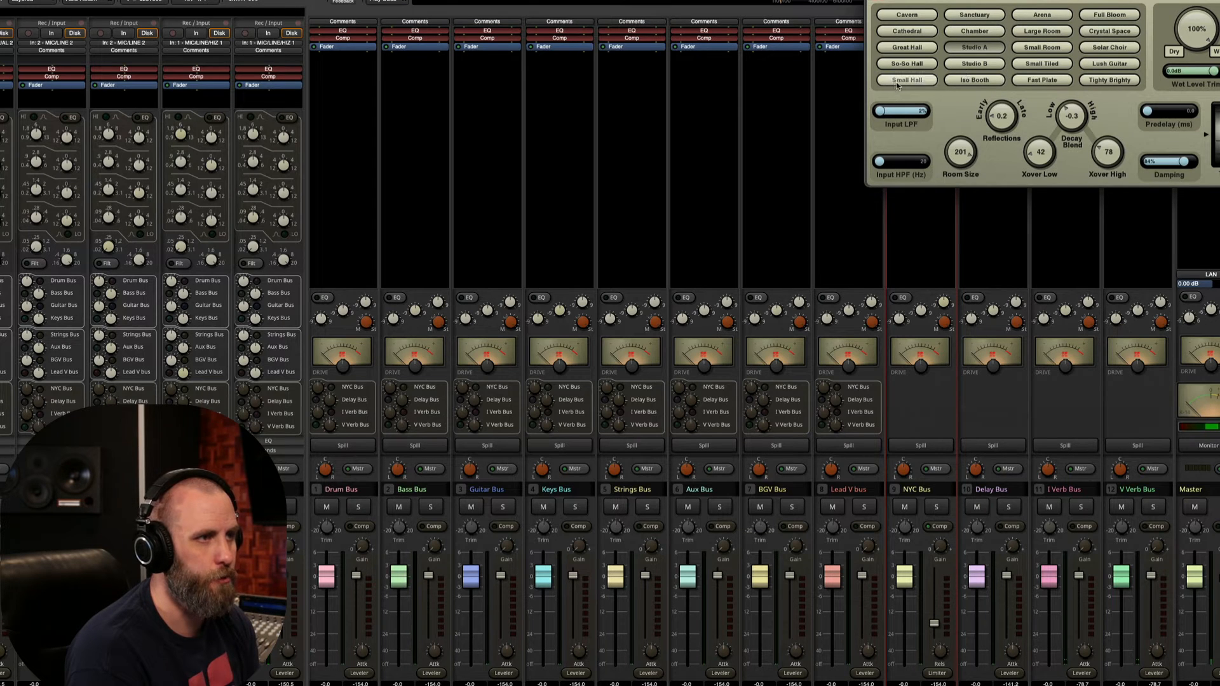
{"action": "left_click", "coordinate": [905, 50]}
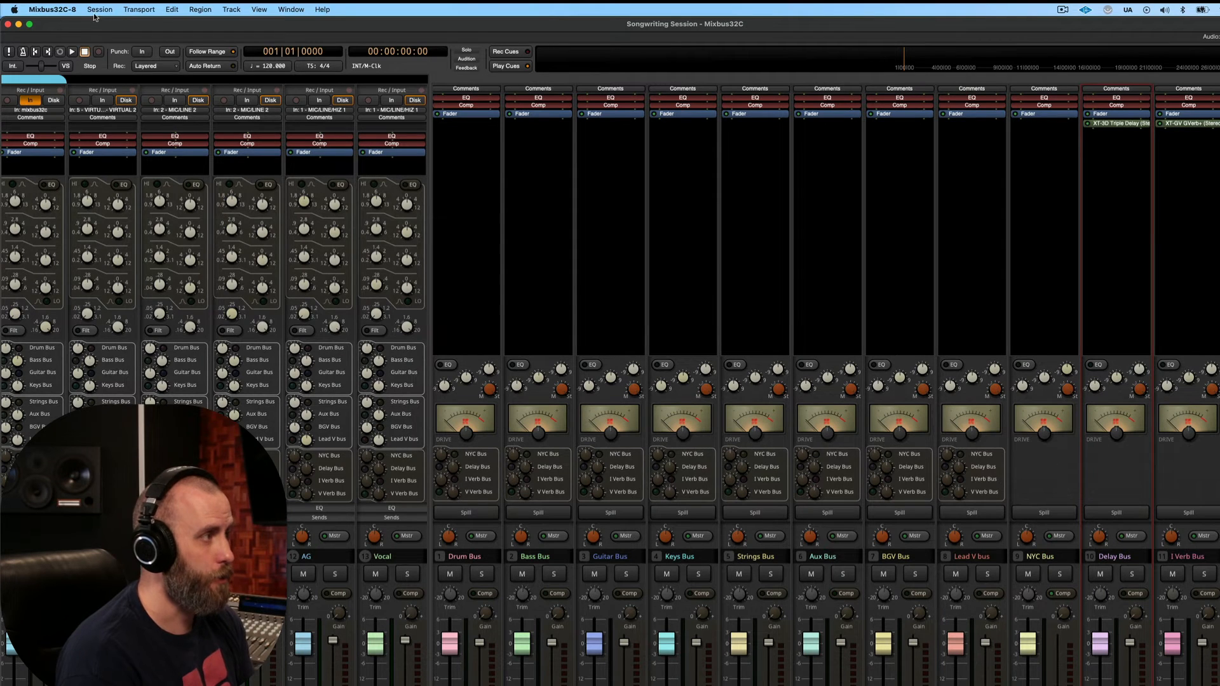
Save the session as template Songwriting Session, described line by line as Drums, Piano, Bass, Gtr, Vocal, overwriting the existing template
{"action": "left_click", "coordinate": [100, 9]}
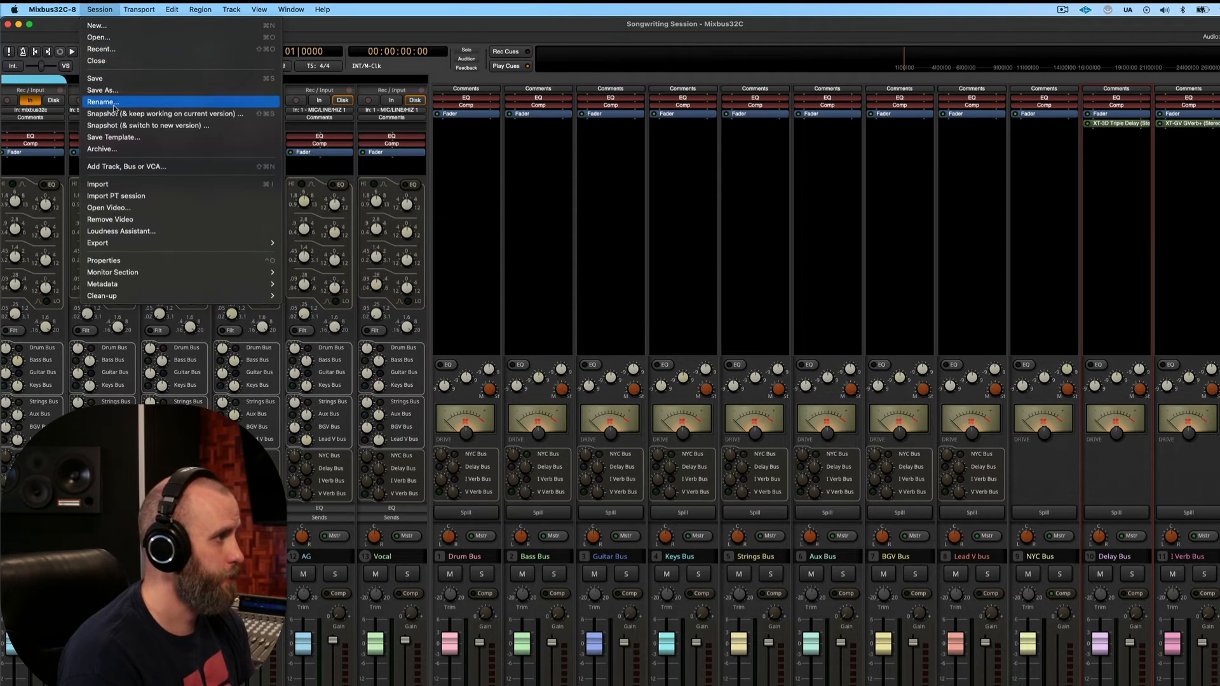
{"action": "left_click", "coordinate": [118, 138]}
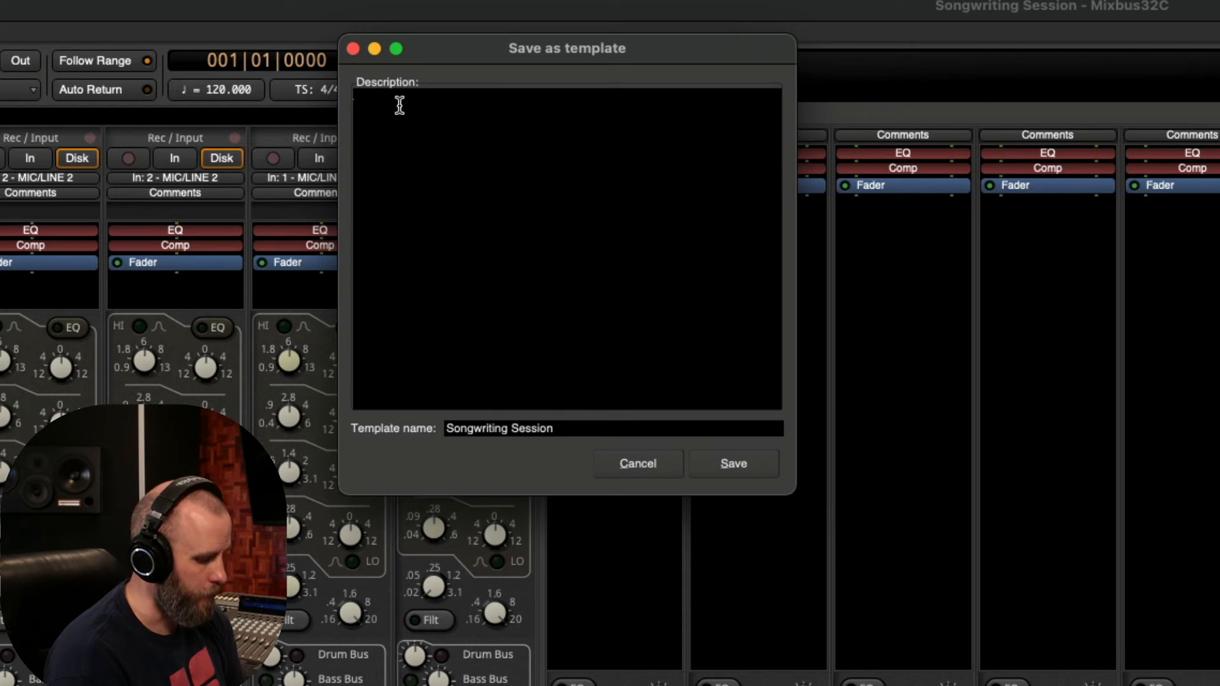
{"action": "type", "text": "Drums "}
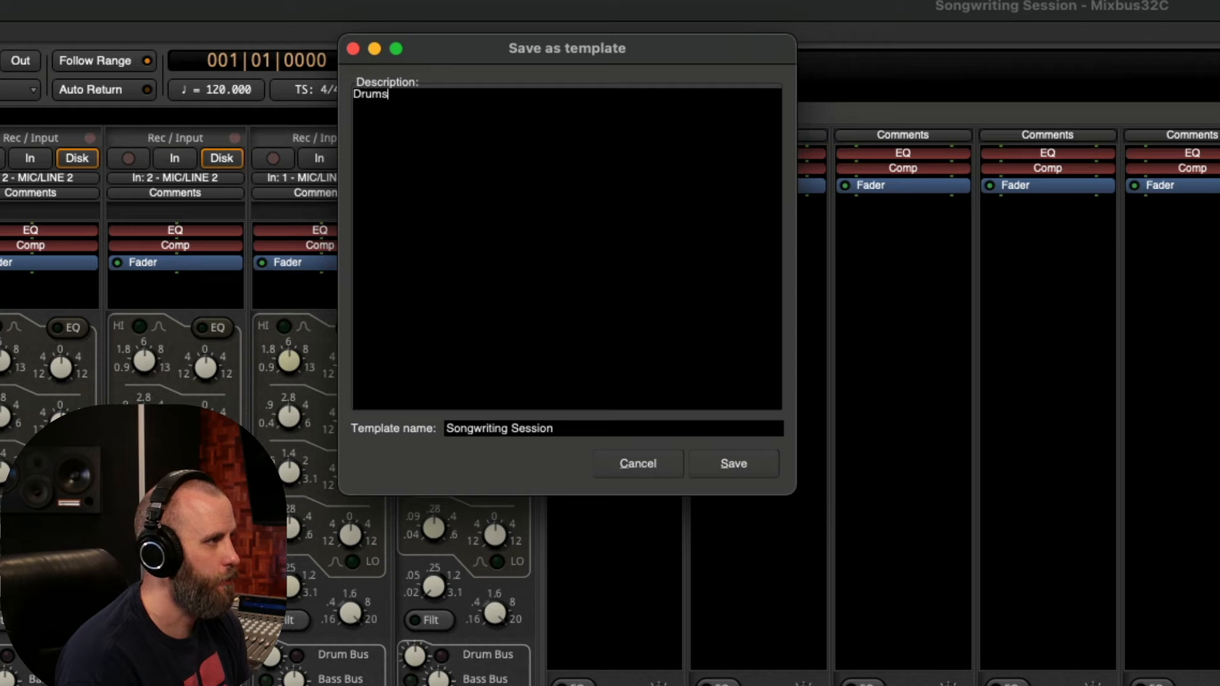
{"action": "type", "text": "Piano"}
{"action": "key", "text": "Return"}
{"action": "type", "text": "Bass"}
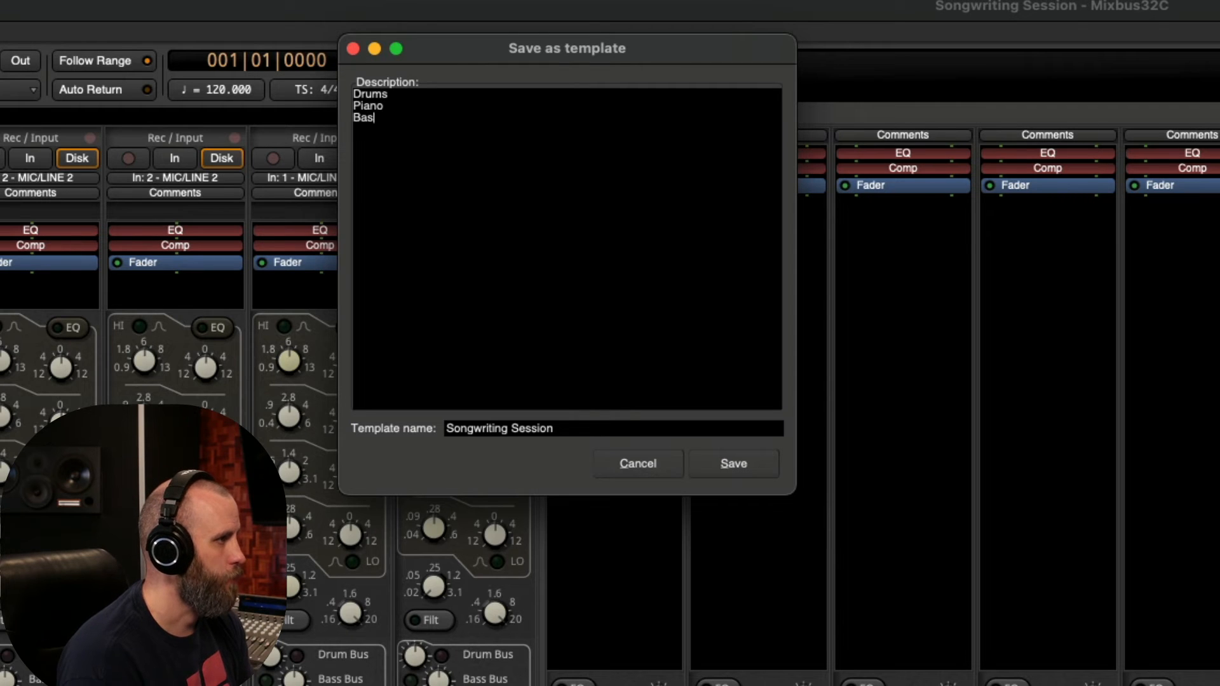
{"action": "key", "text": "Return"}
{"action": "type", "text": "Gtr"}
{"action": "key", "text": "Return"}
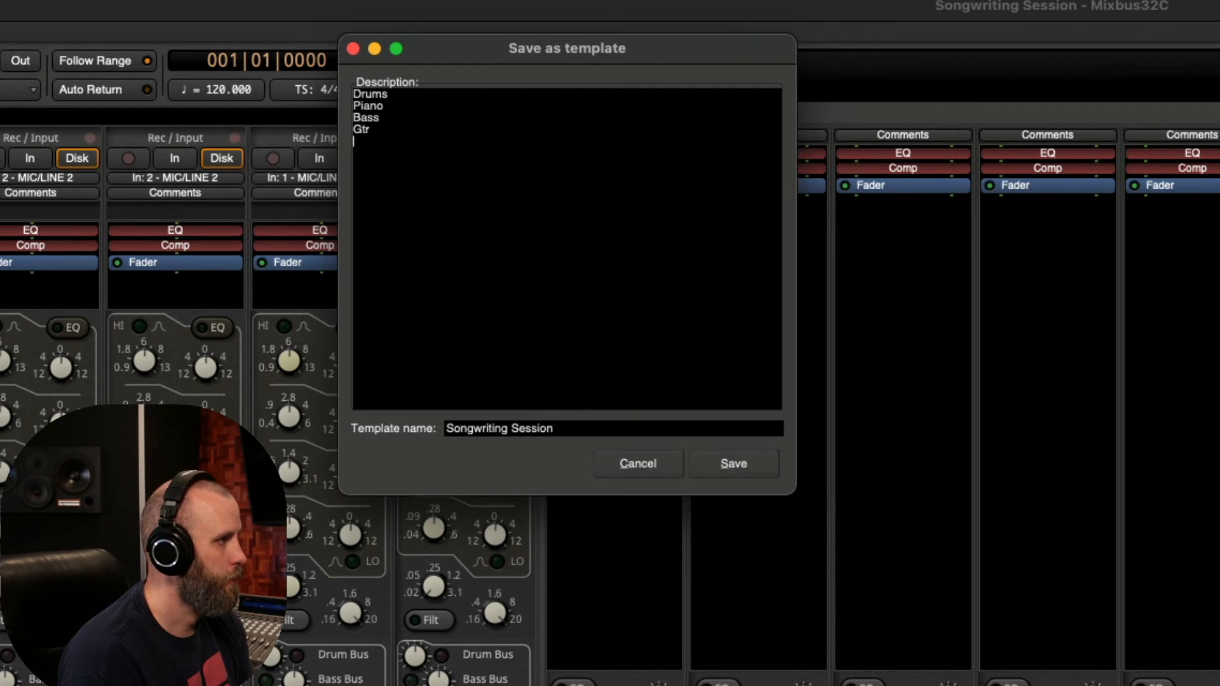
{"action": "type", "text": "Vocal"}
{"action": "left_click", "coordinate": [734, 463]}
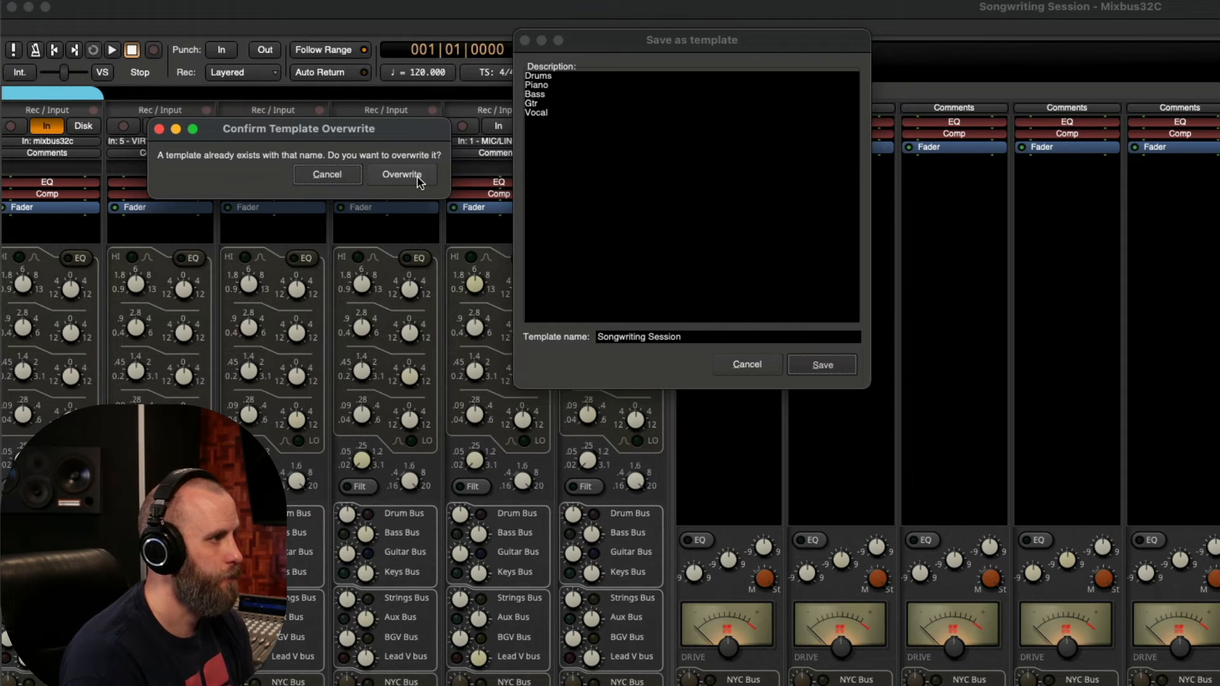
{"action": "left_click", "coordinate": [418, 178]}
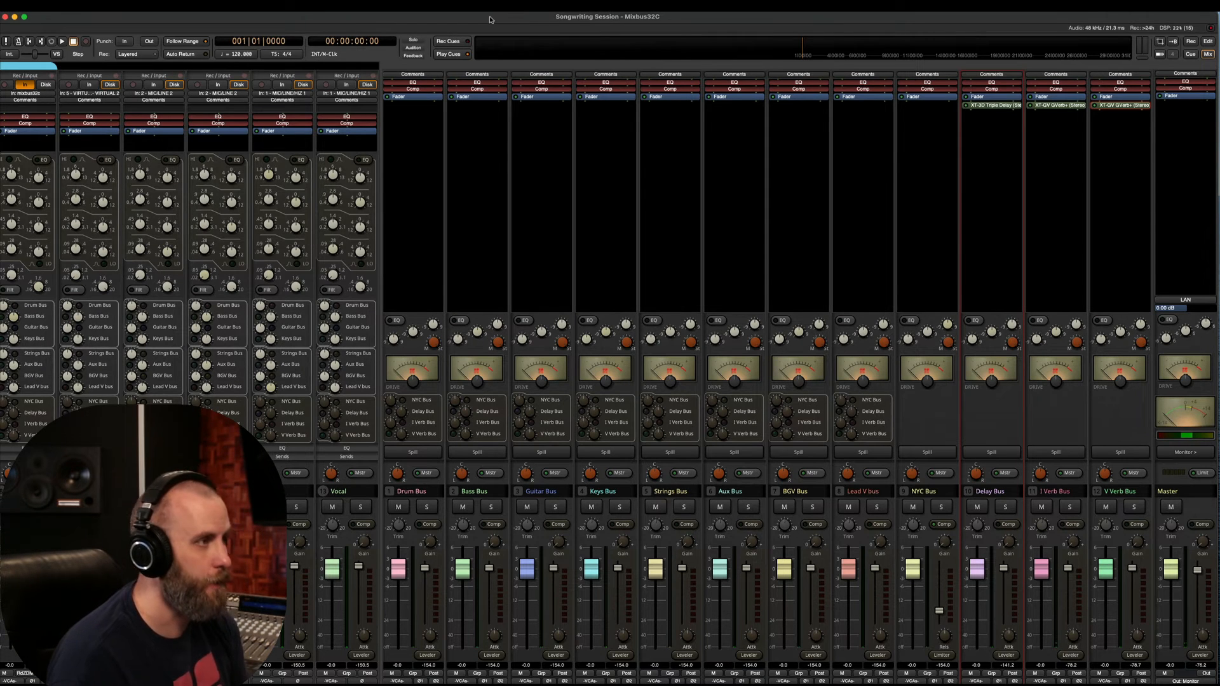
Start a new session, look at the Live Band Tracks template's description, and select the Songwriting Session template
{"action": "key", "text": "super+n"}
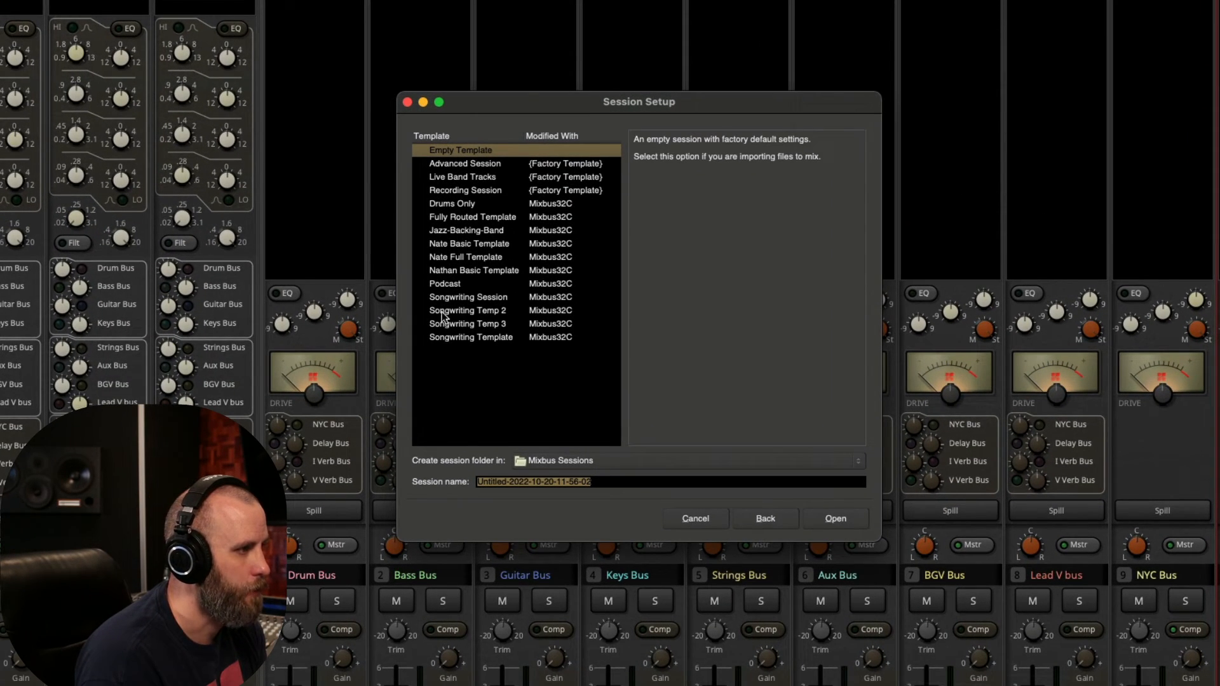
{"action": "left_click", "coordinate": [499, 296]}
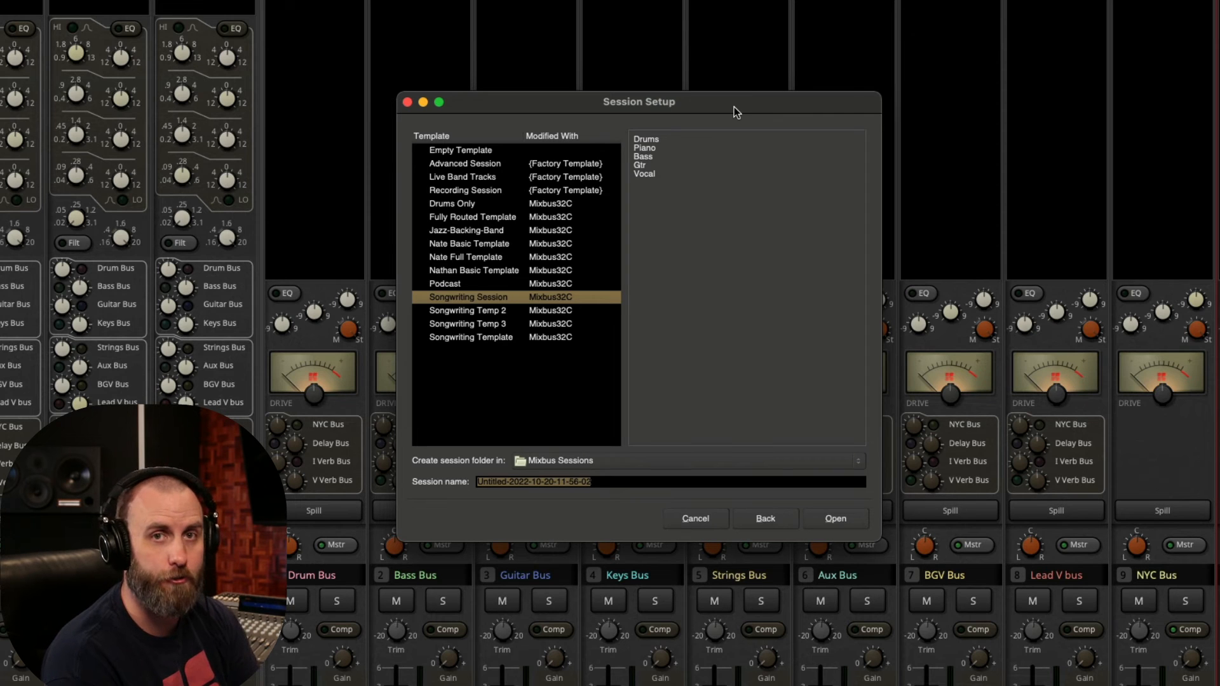
{"action": "left_click", "coordinate": [563, 167]}
{"action": "left_click", "coordinate": [568, 180]}
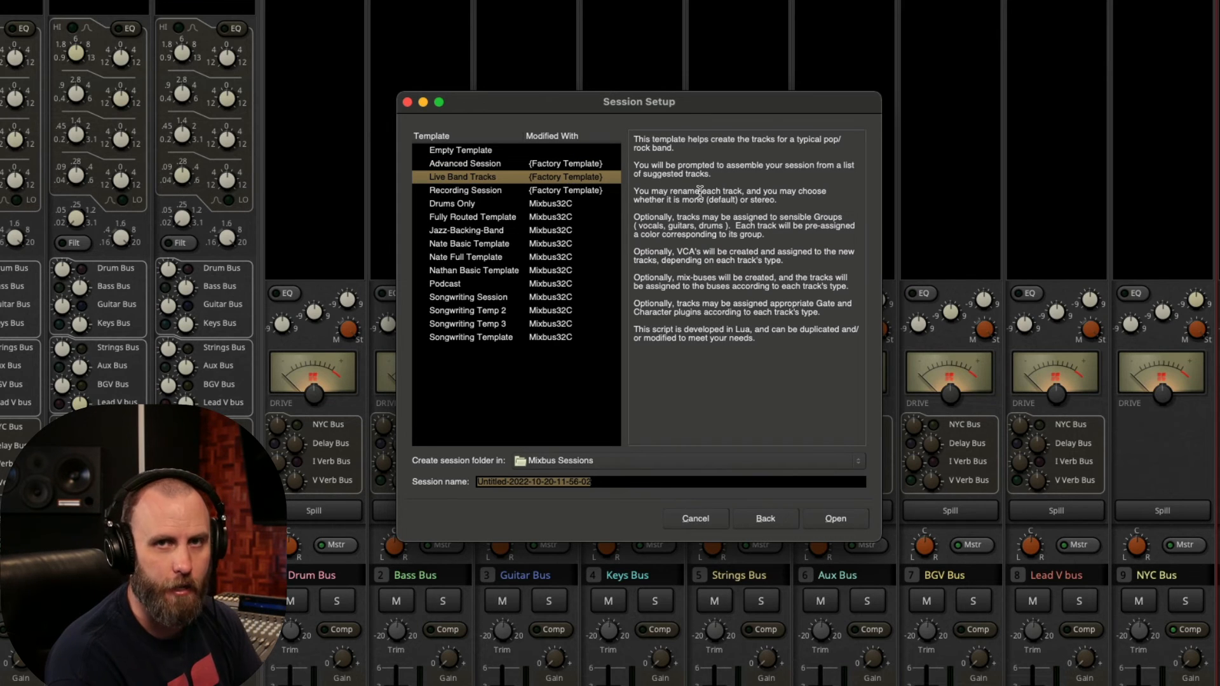
{"action": "left_click", "coordinate": [591, 297]}
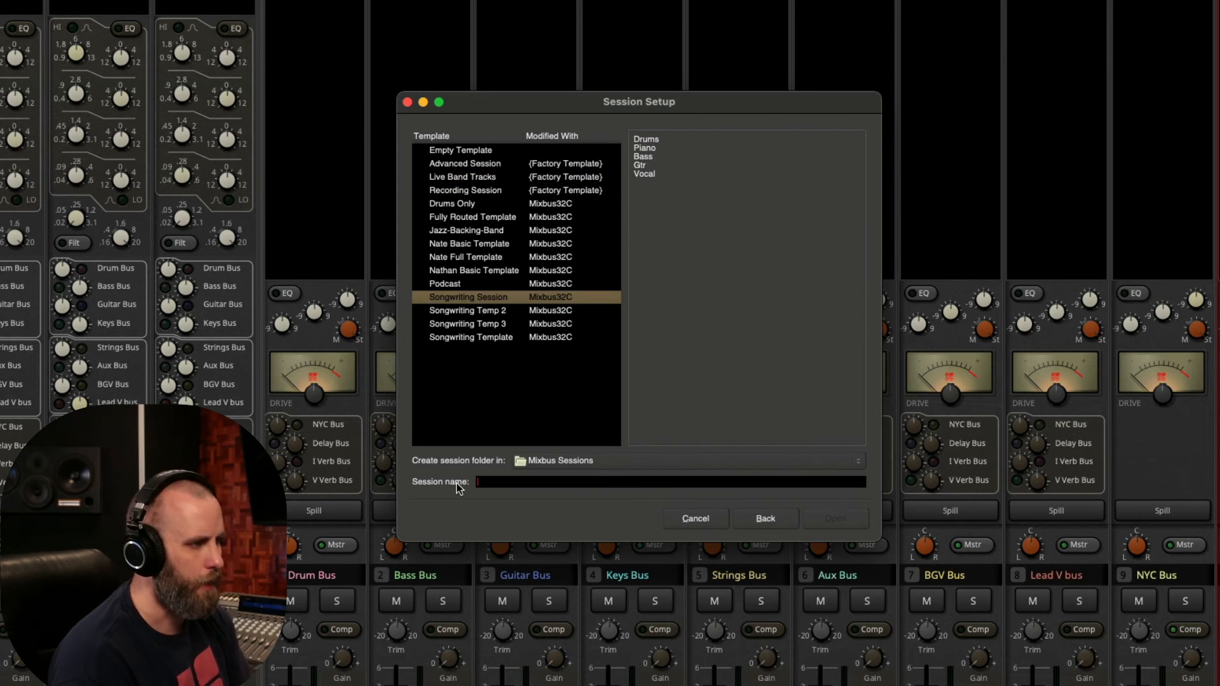
Name the new session To Love Again
{"action": "type", "text": "To Love AG"}
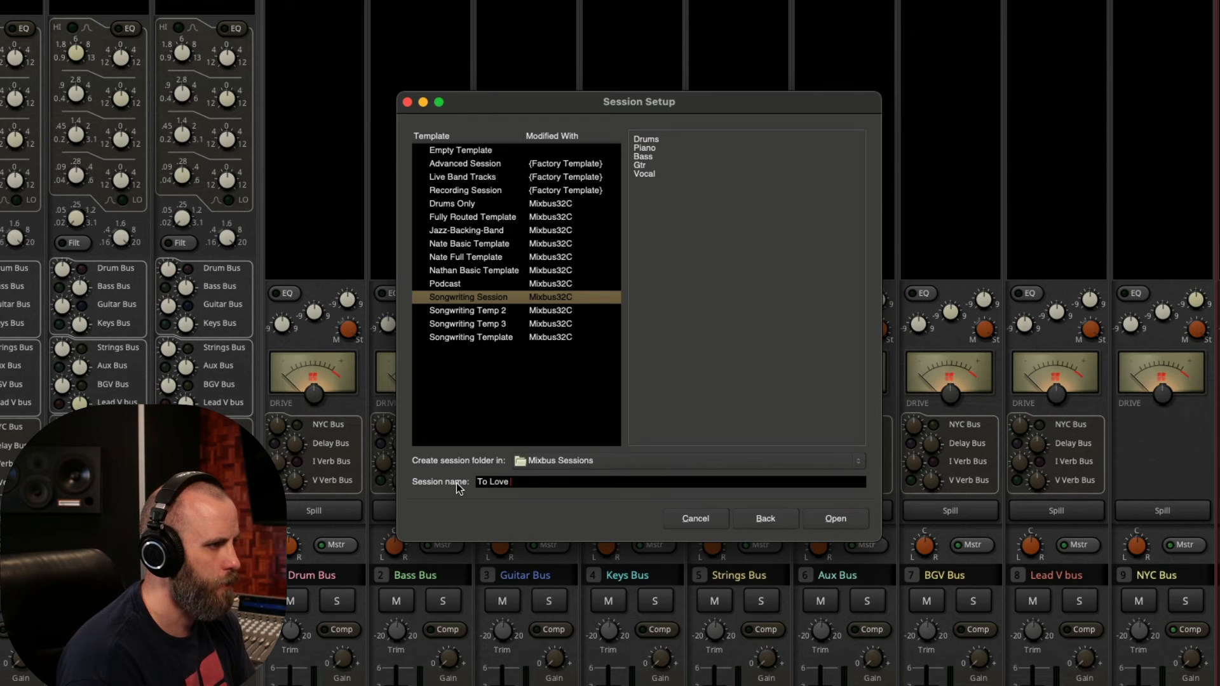
{"action": "type", "text": "ain"}
{"action": "key", "text": "BackSpace"}
{"action": "key", "text": "BackSpace"}
{"action": "key", "text": "BackSpace"}
{"action": "key", "text": "BackSpace"}
{"action": "type", "text": "gain"}
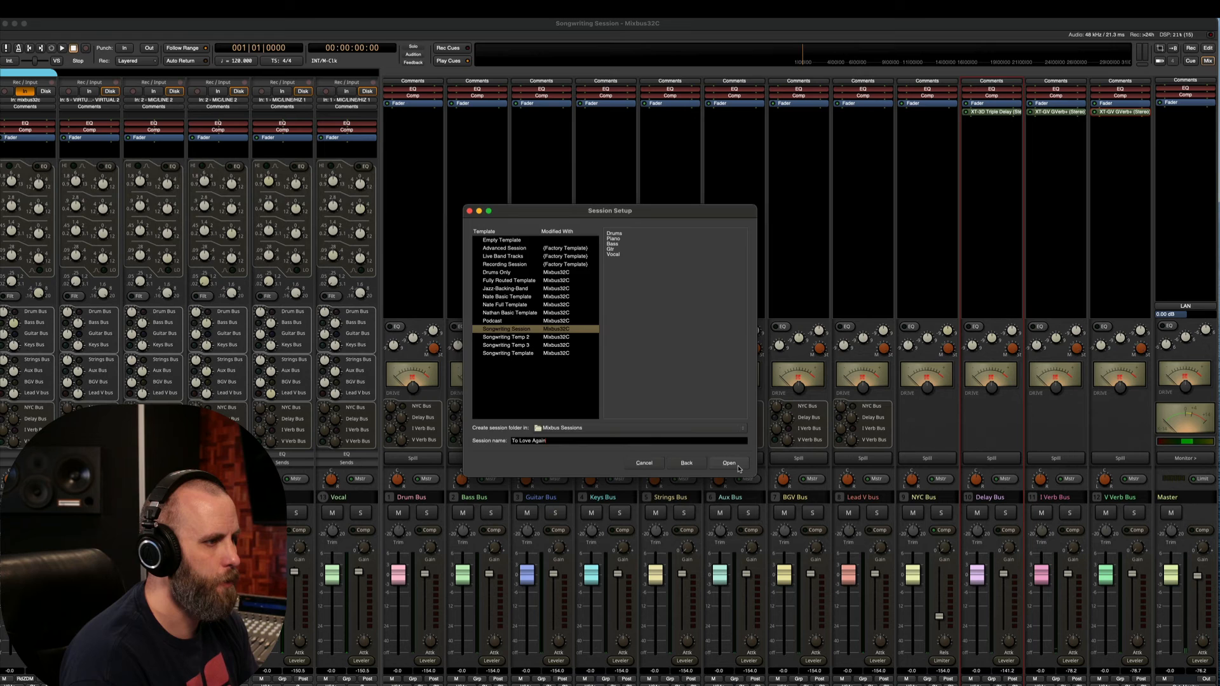
Create the session from the template with the current audio setup and show its mixer
{"action": "left_click", "coordinate": [729, 463]}
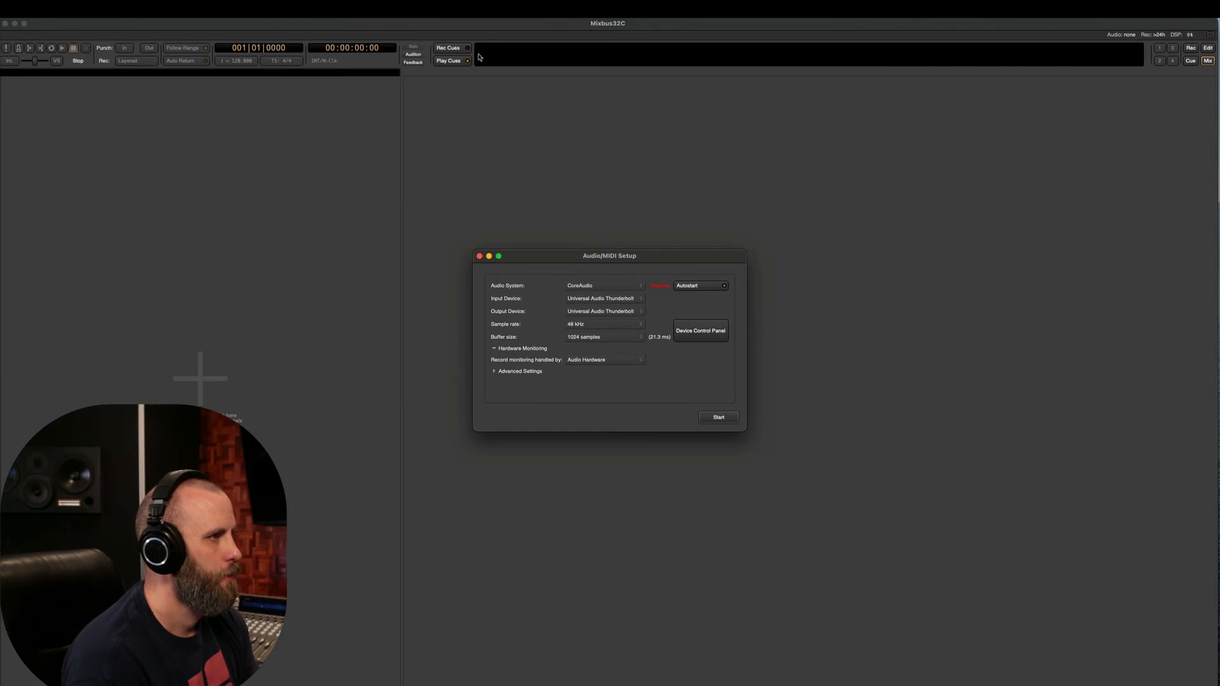
{"action": "left_click", "coordinate": [718, 418]}
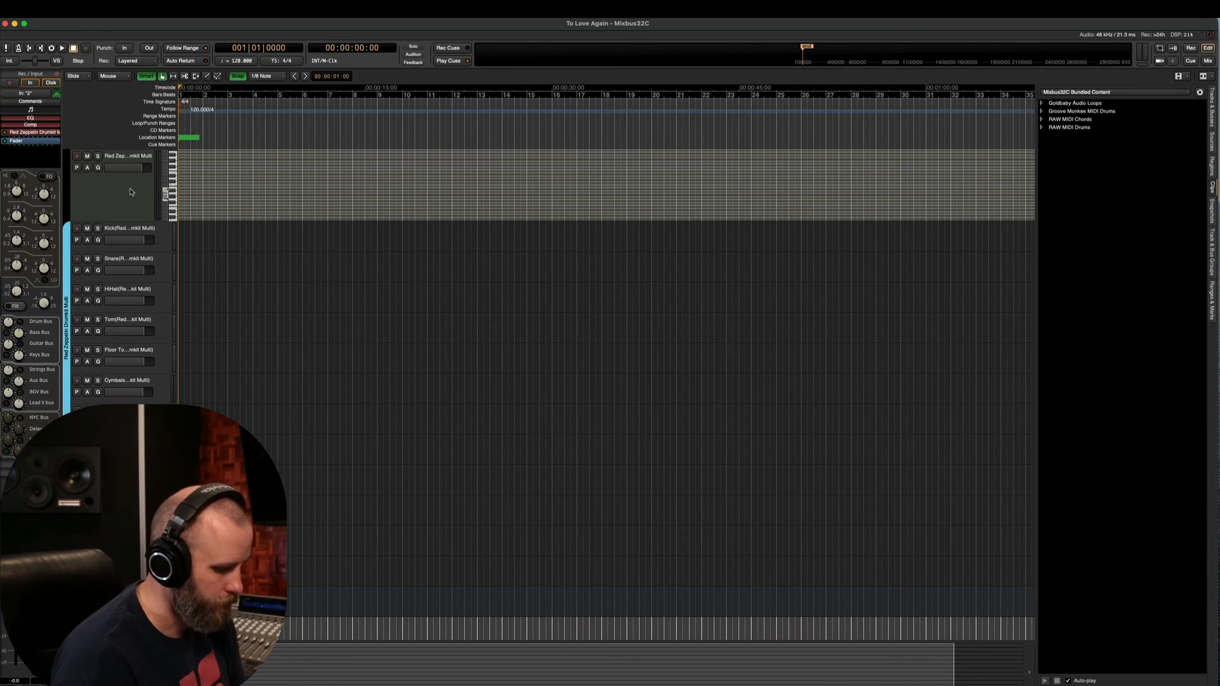
{"action": "key", "text": "alt+m"}
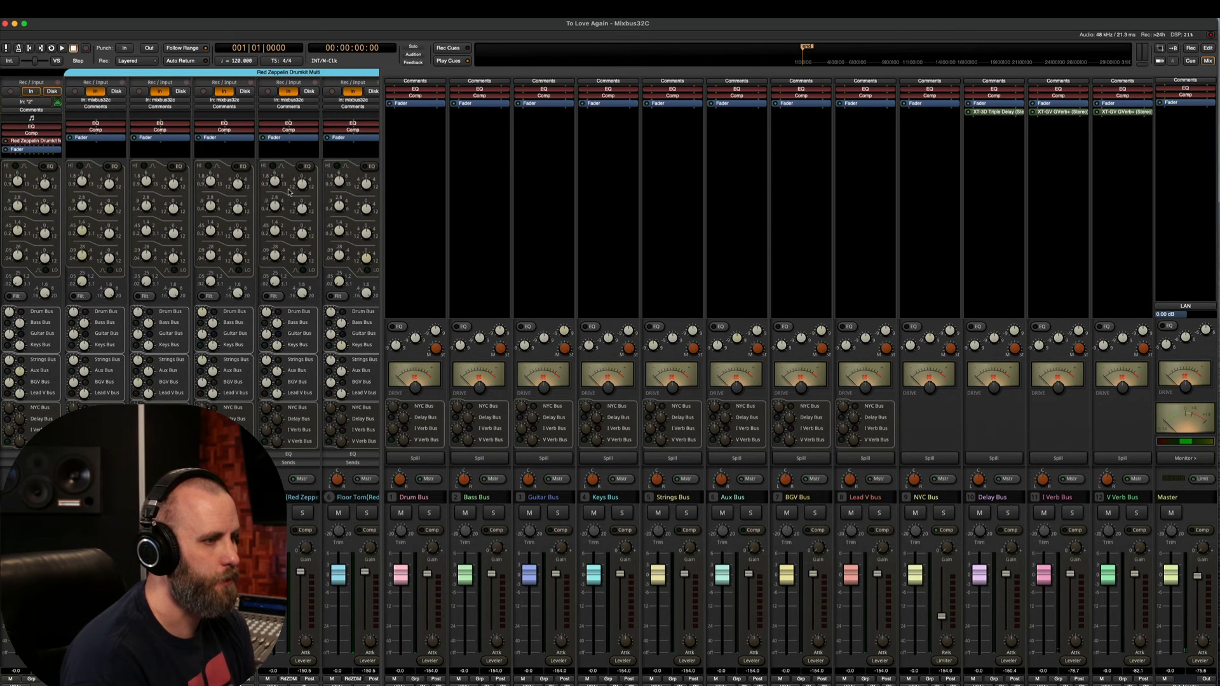